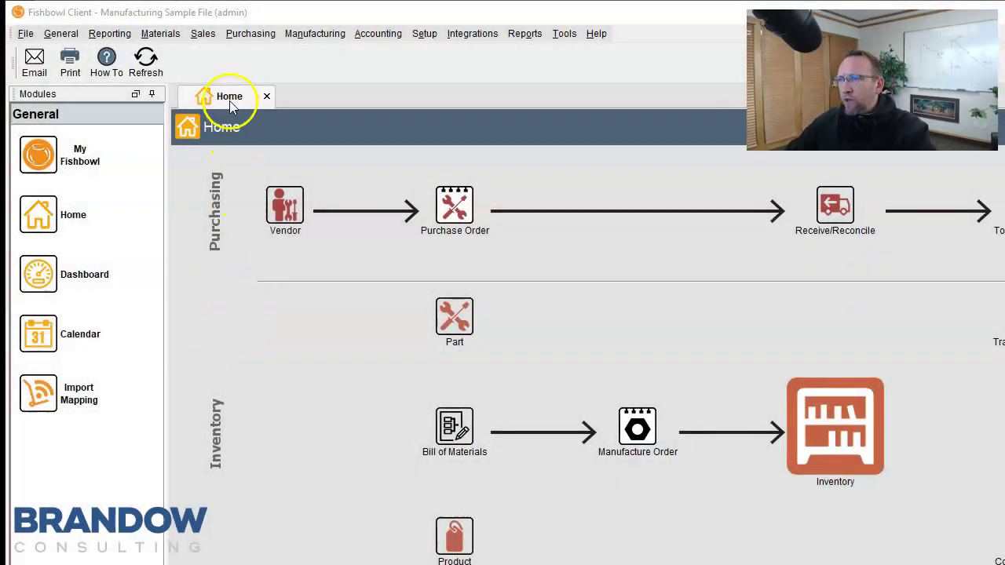
# Open the RMA module and start a new return merchandise authorization
pyautogui.click(199, 34)
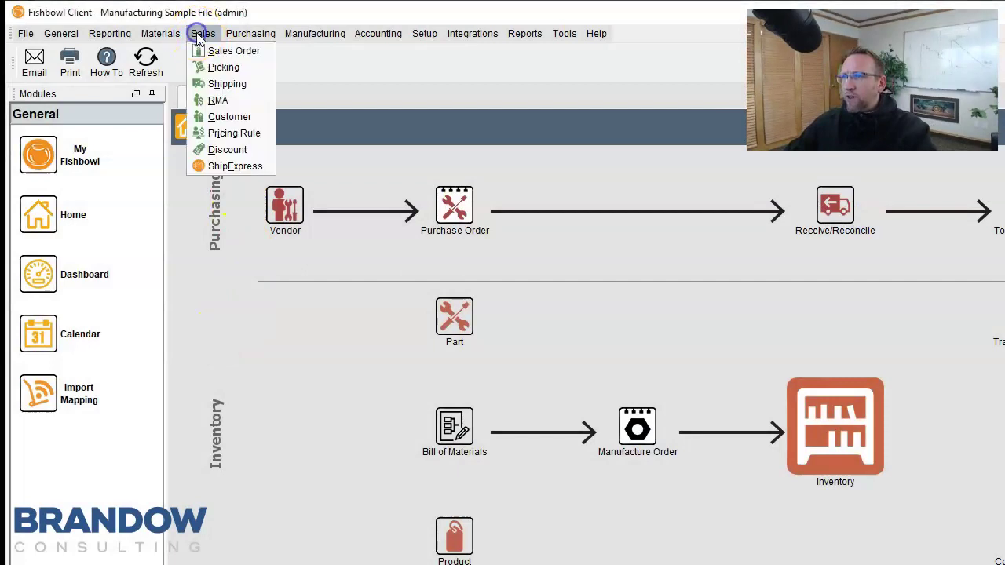
pyautogui.click(238, 106)
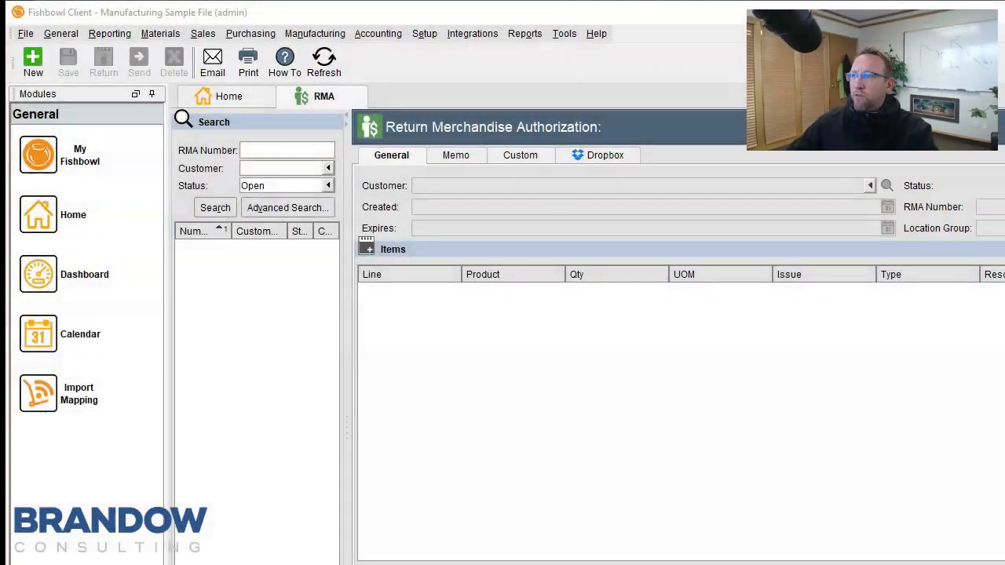
pyautogui.click(33, 69)
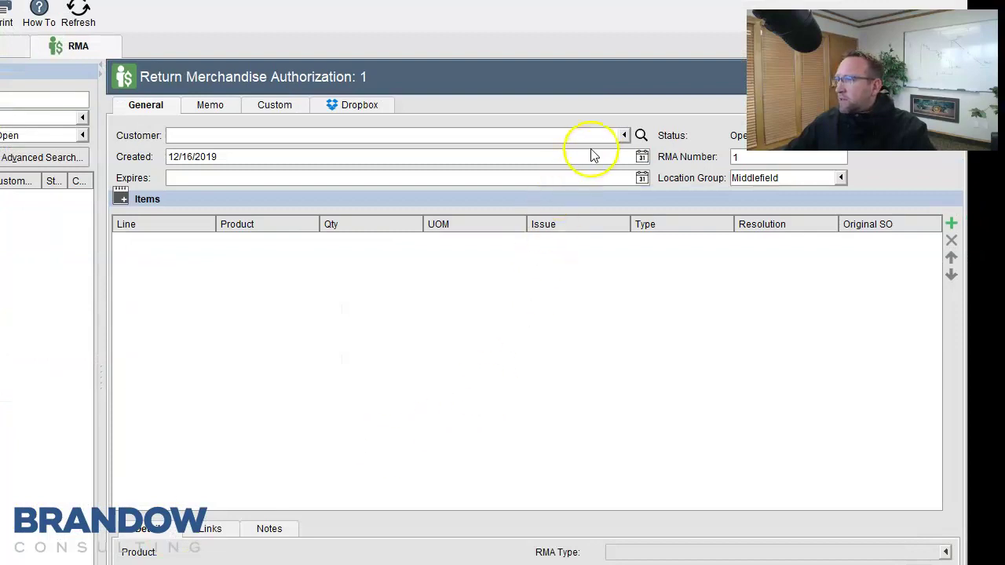
# Set the new RMA's customer to Regina French Homes and its expiration date to 01/16/2020
pyautogui.click(626, 136)
pyautogui.click(239, 194)
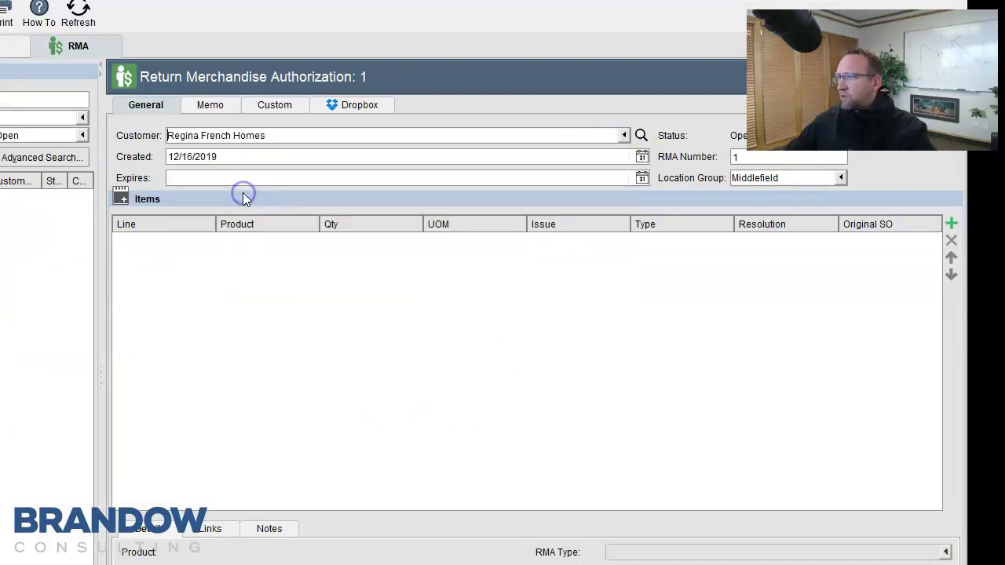
pyautogui.click(294, 176)
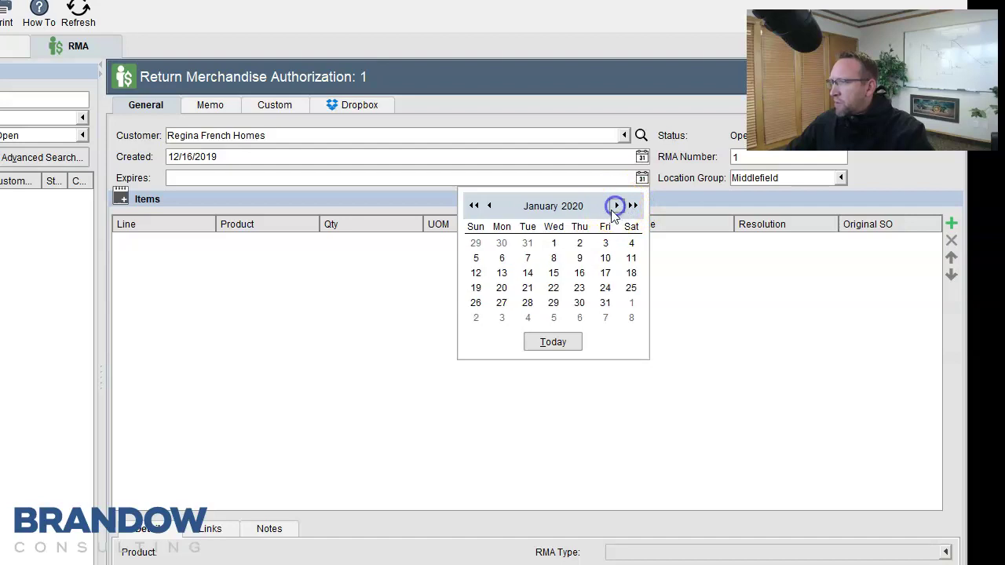
pyautogui.click(580, 272)
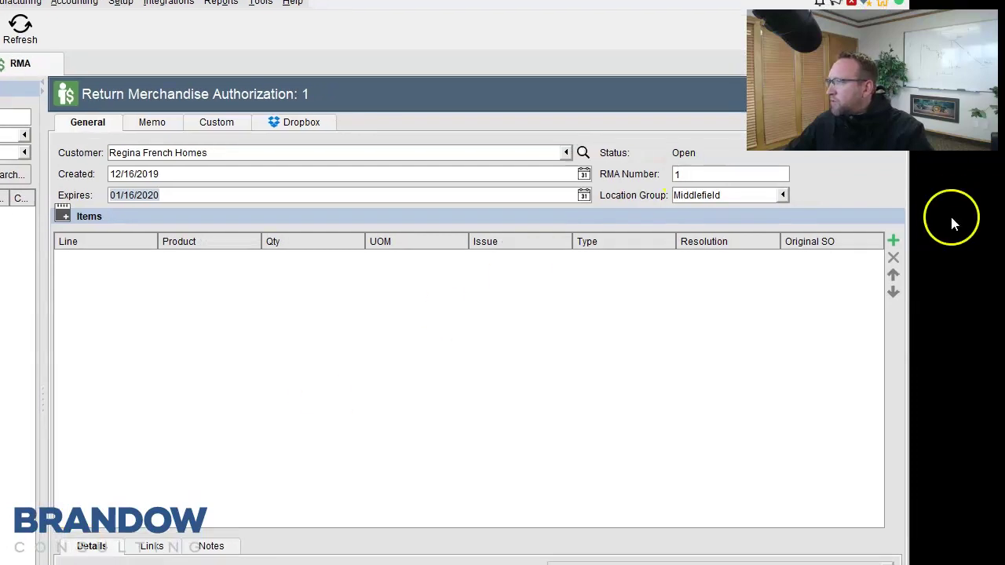
pyautogui.click(894, 243)
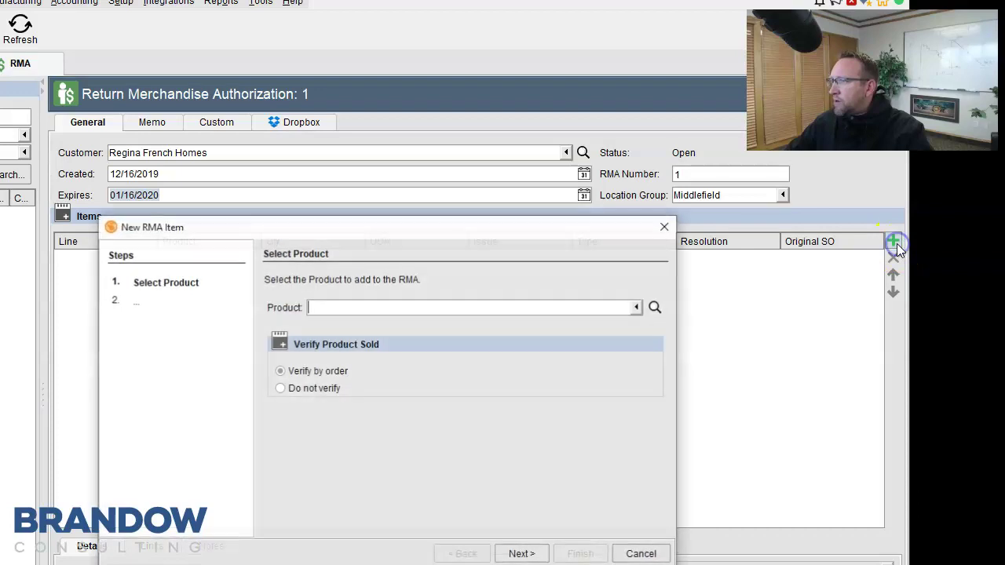
pyautogui.click(637, 307)
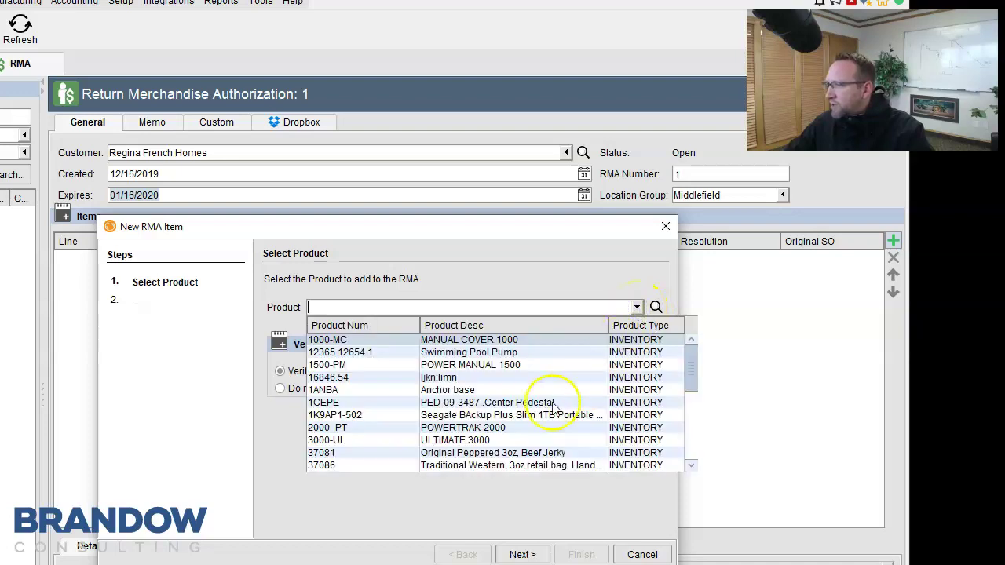
pyautogui.click(454, 441)
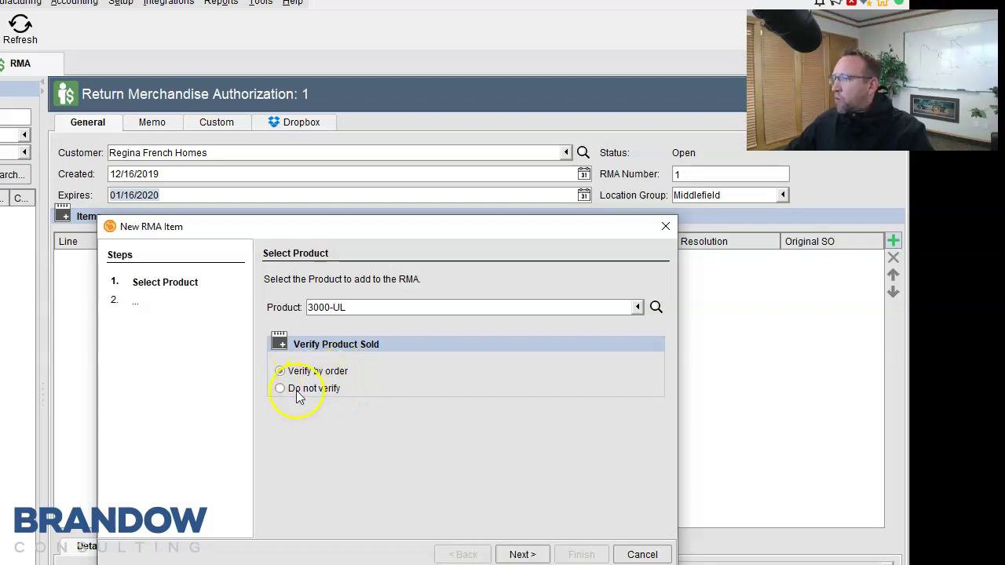
pyautogui.moveTo(377, 230); pyautogui.dragTo(355, 130)
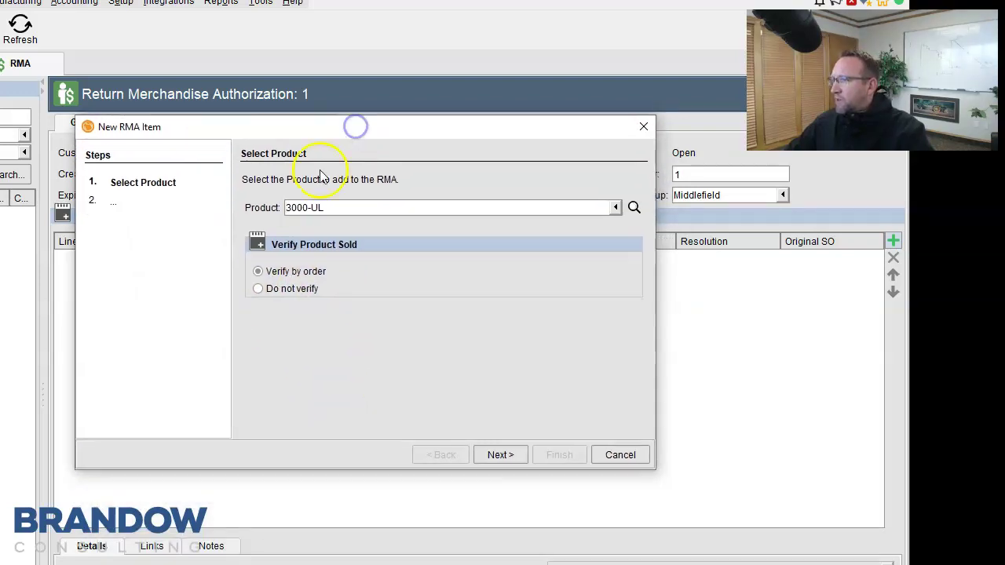
pyautogui.click(501, 453)
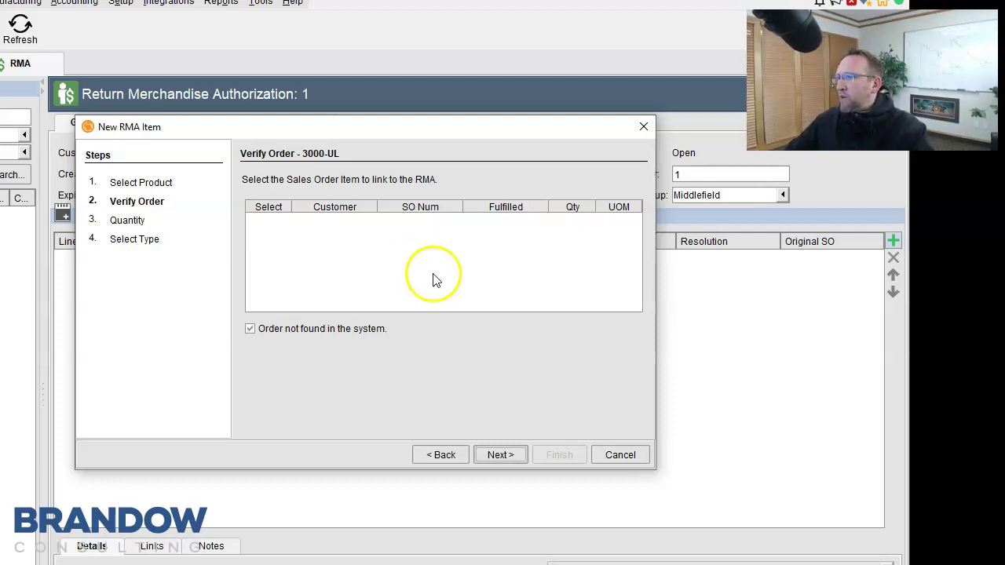
pyautogui.click(619, 455)
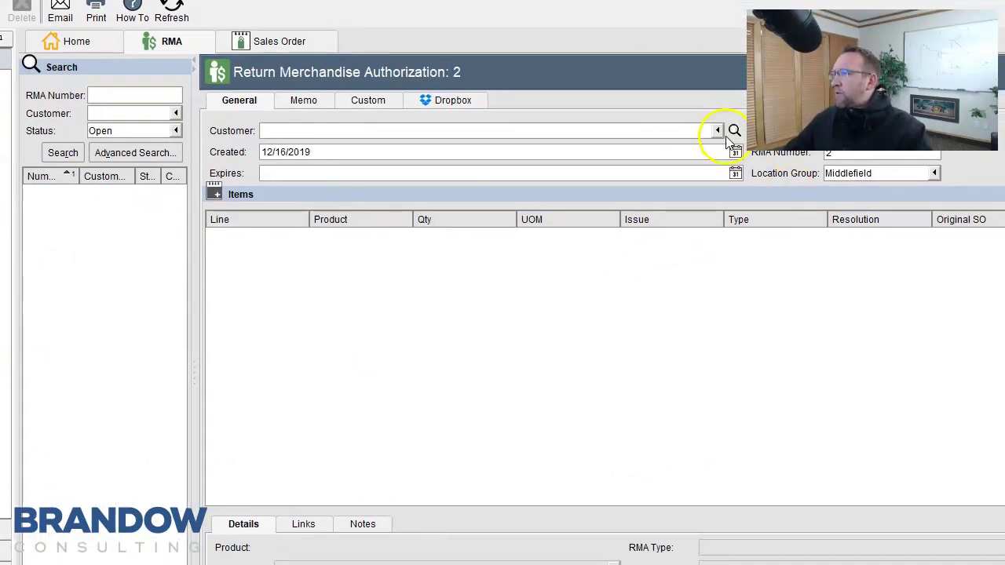
# Set the new RMA's customer to Bell River Road and its expiration date to 01/08/2020
pyautogui.click(717, 131)
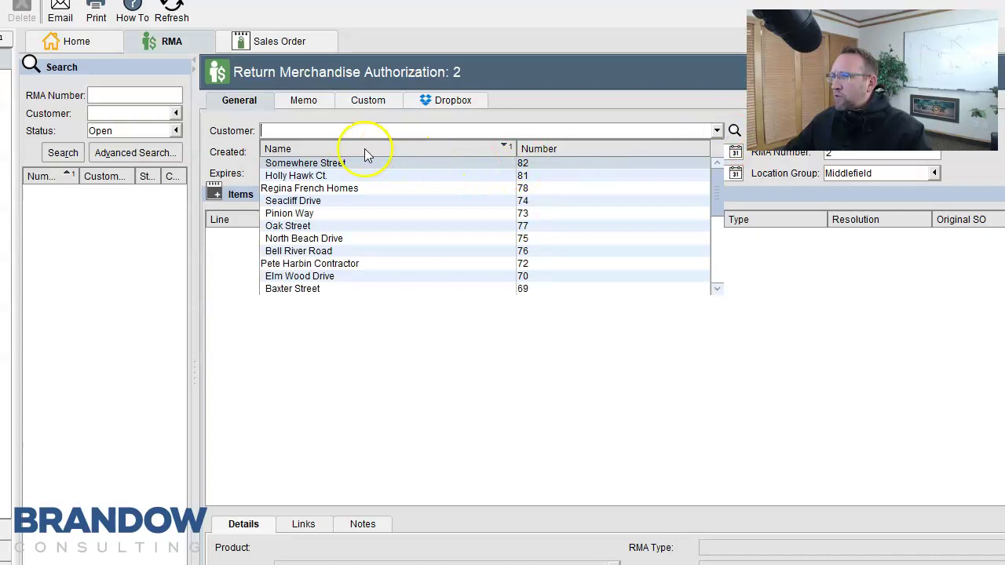
pyautogui.write('bel')
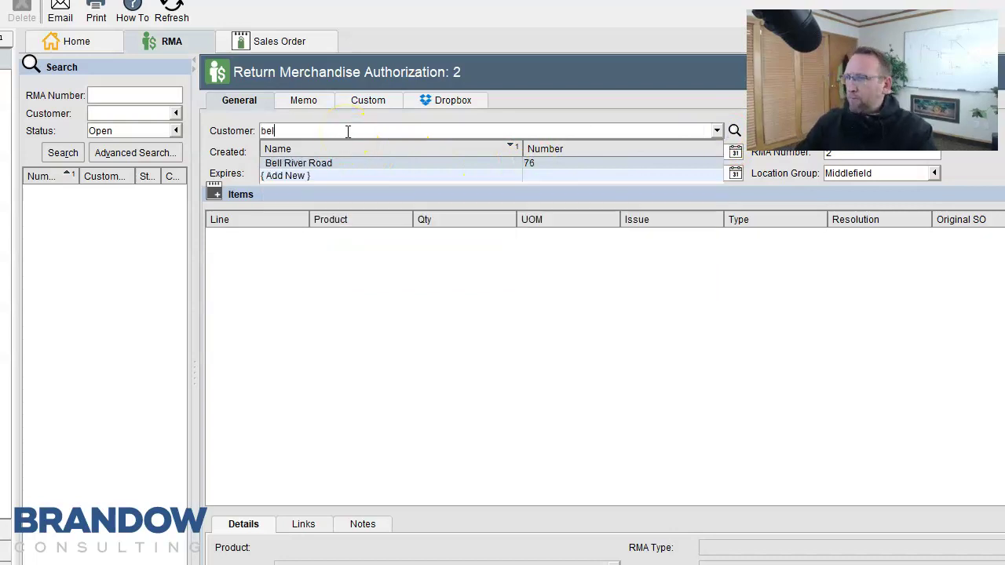
pyautogui.press('Return')
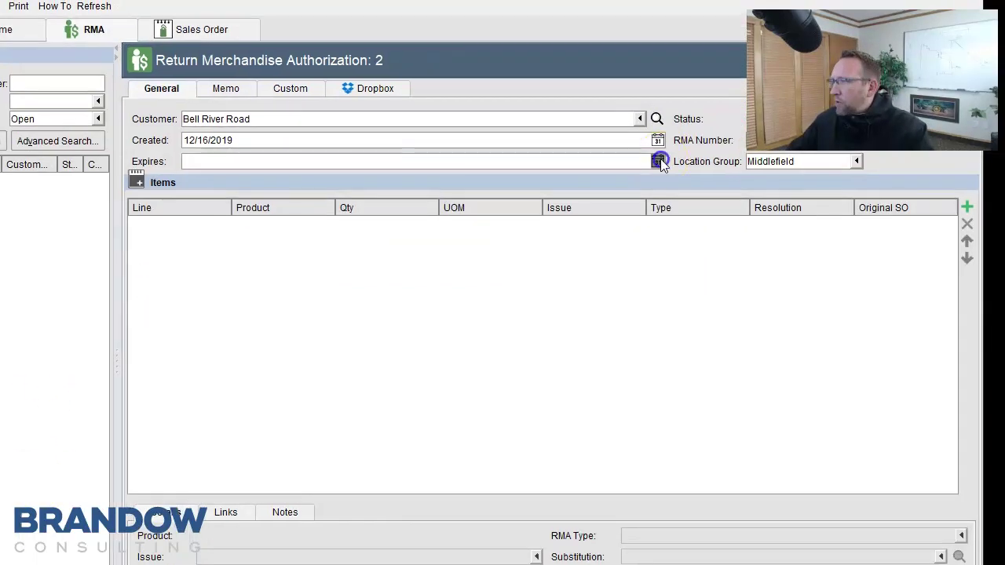
pyautogui.click(722, 166)
pyautogui.click(637, 311)
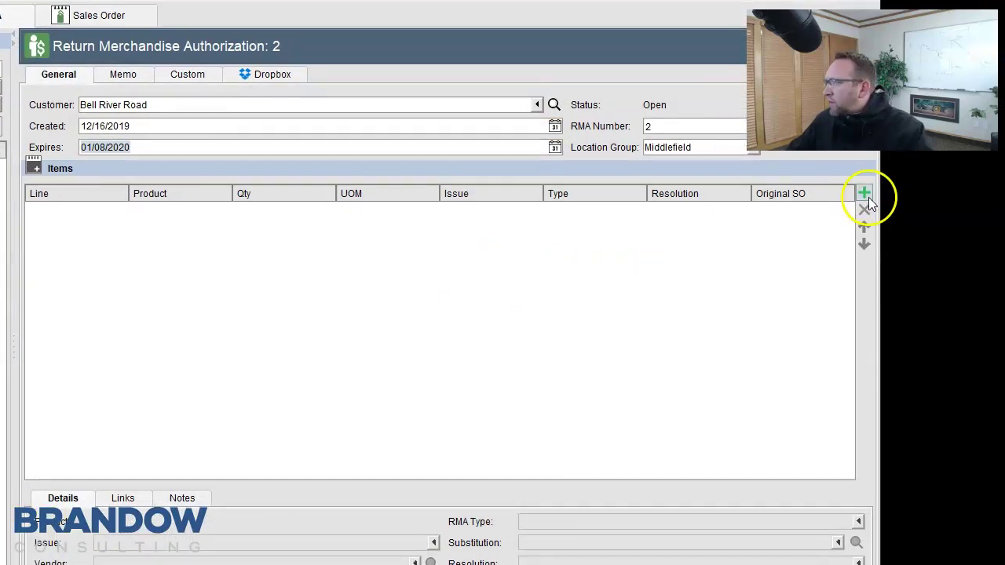
# Start an RMA item for product ROPE, linking it to the customer's 100 ft sales order and accepting the quantity of 100 ft
pyautogui.click(966, 207)
pyautogui.write('rop')
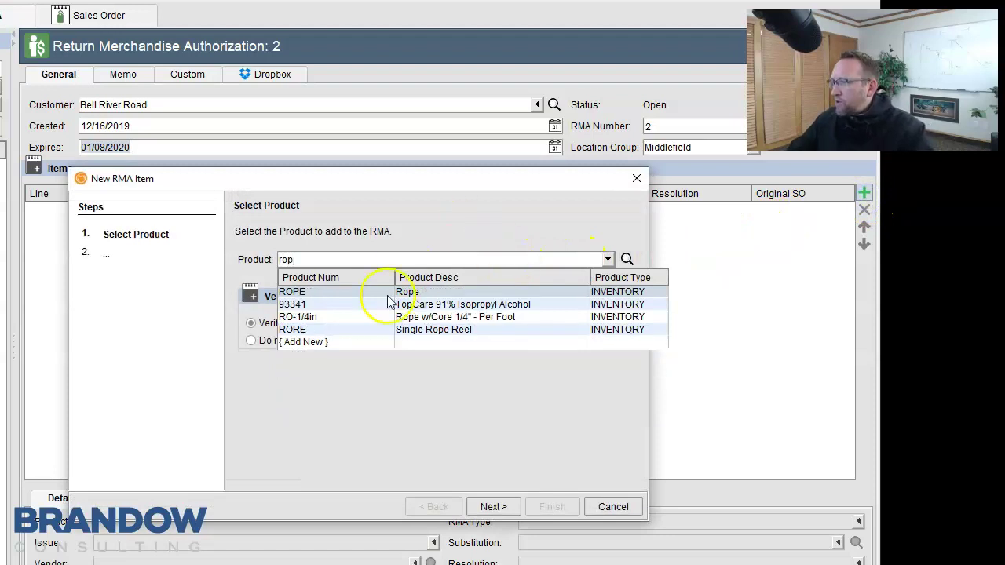
pyautogui.click(385, 292)
pyautogui.click(489, 506)
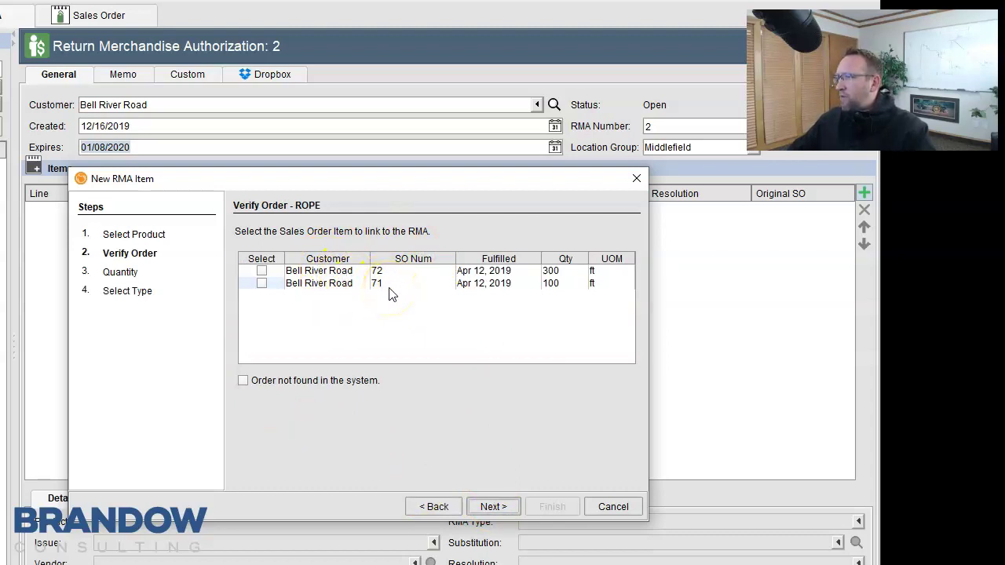
pyautogui.click(261, 283)
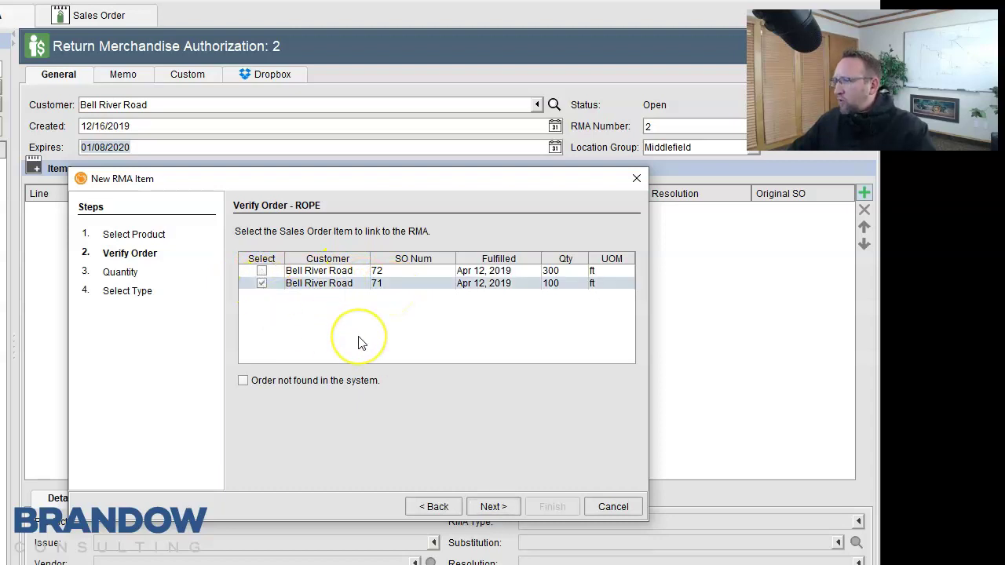
pyautogui.click(491, 506)
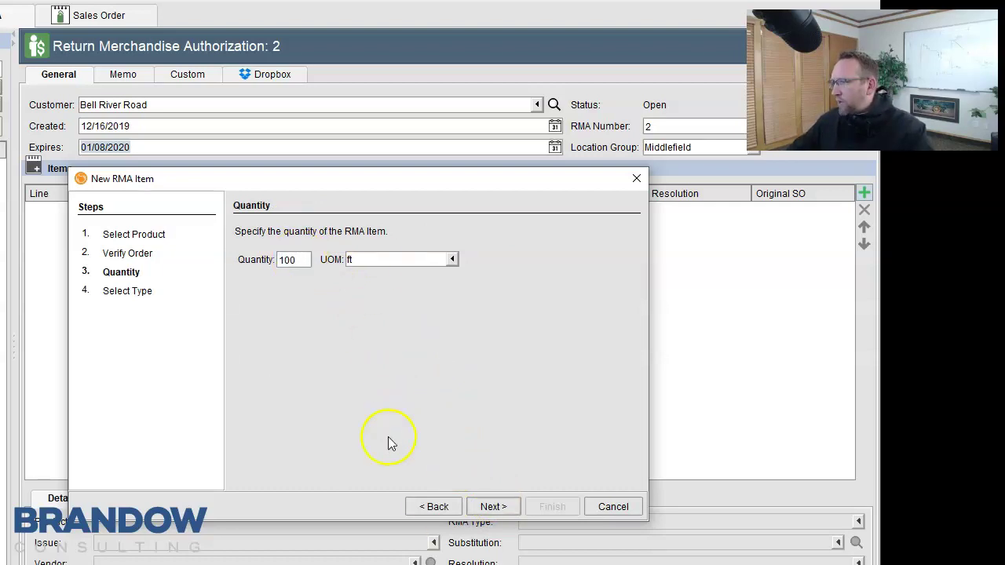
pyautogui.click(490, 506)
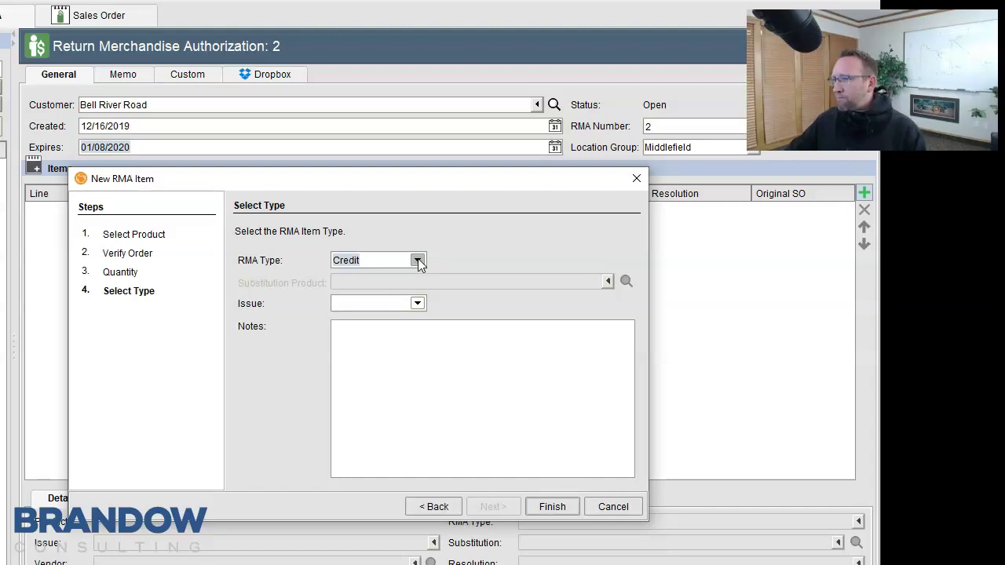
# Set the RMA item's type to Replacement and open its issue choices
pyautogui.click(417, 261)
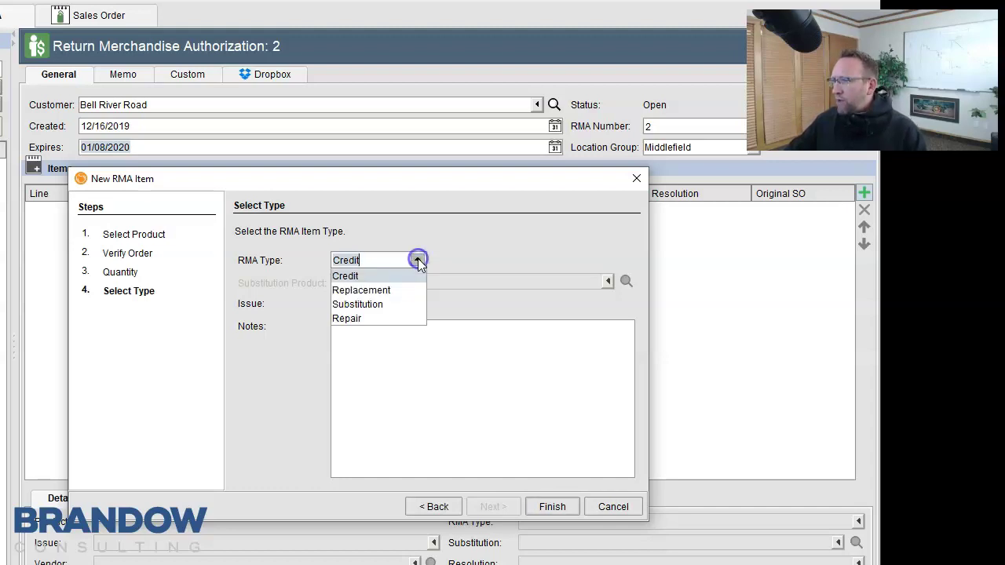
pyautogui.click(378, 309)
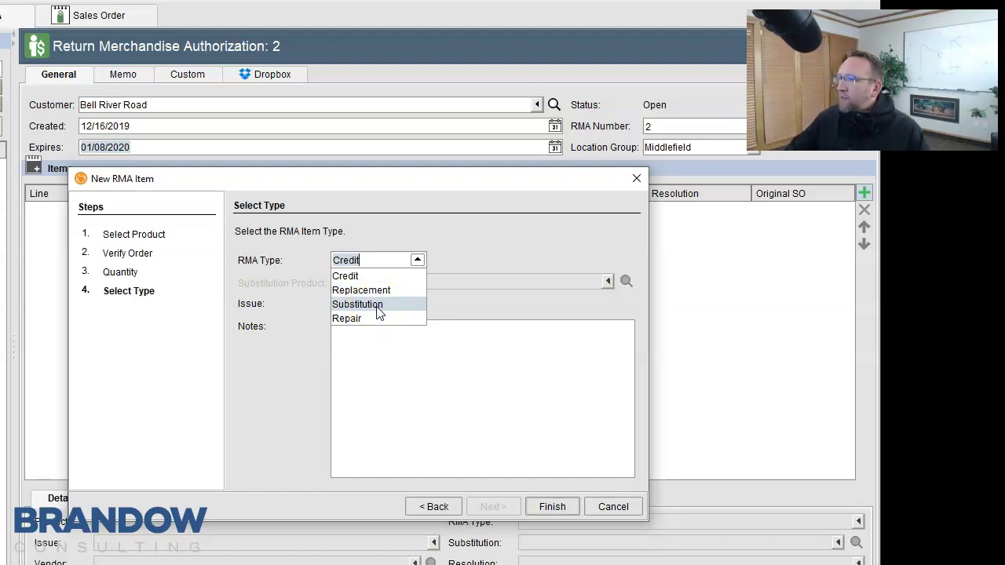
pyautogui.moveTo(414, 259); pyautogui.dragTo(363, 282)
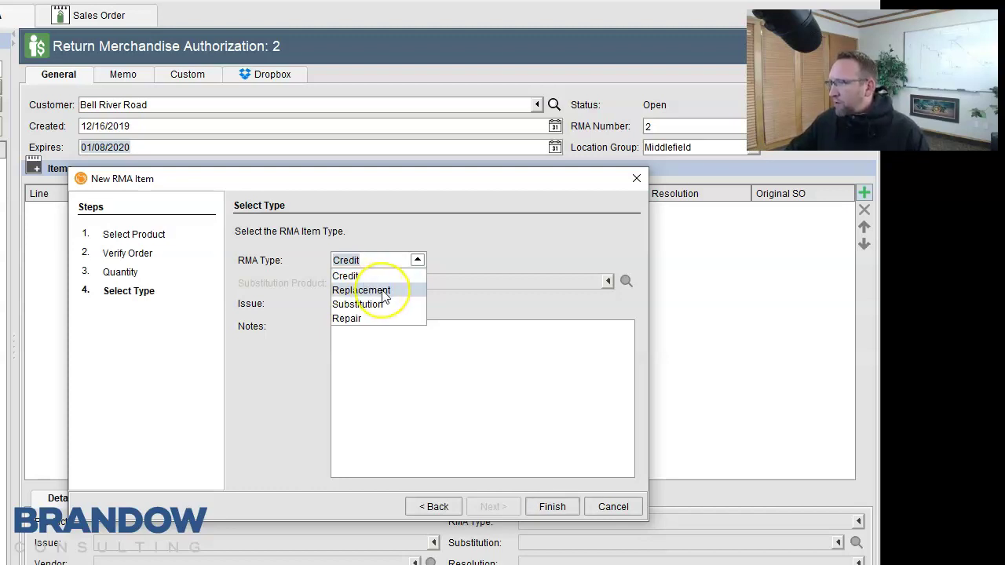
pyautogui.click(383, 292)
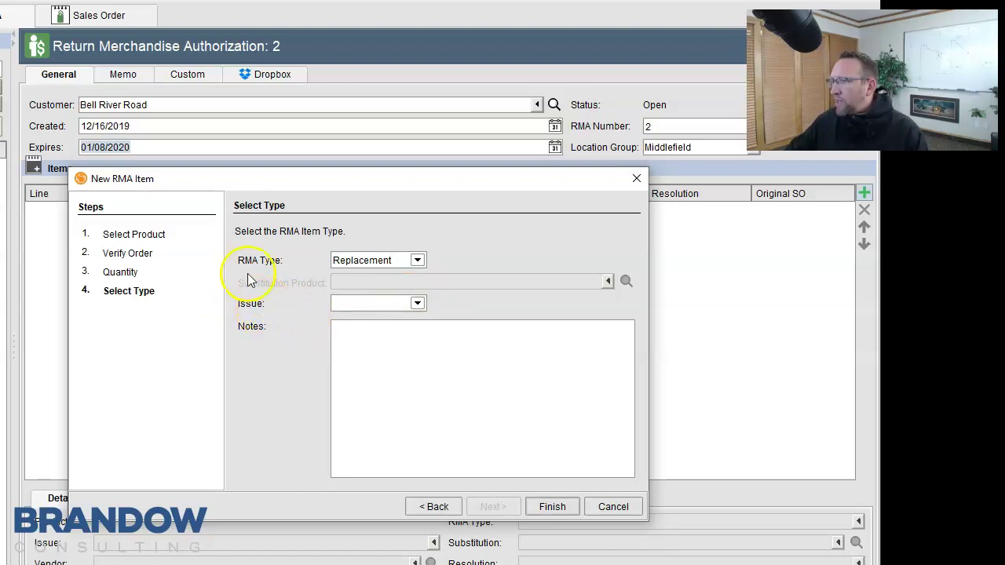
pyautogui.click(417, 303)
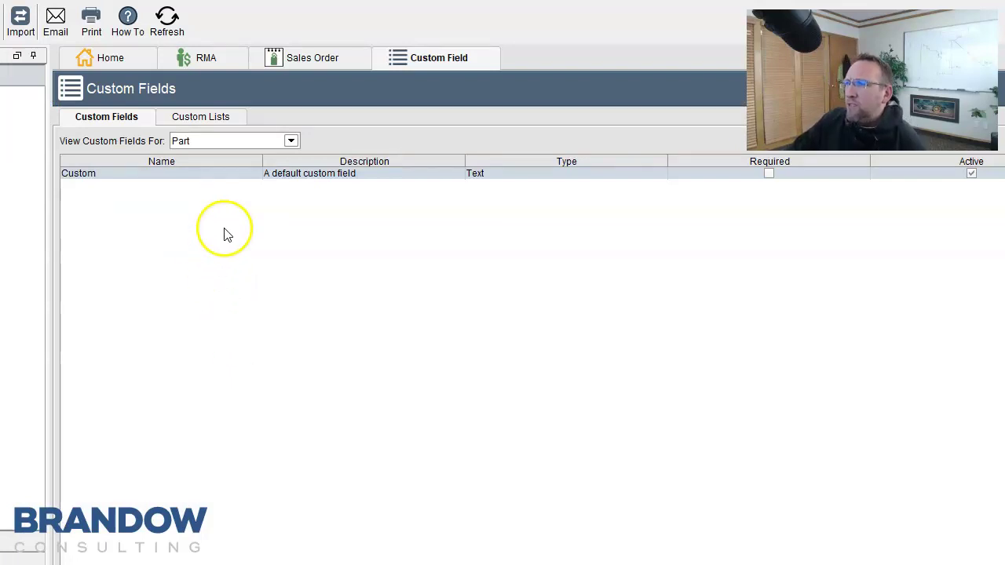
# Add the value Frayed to the RMA Issue custom list and save the list
pyautogui.click(201, 117)
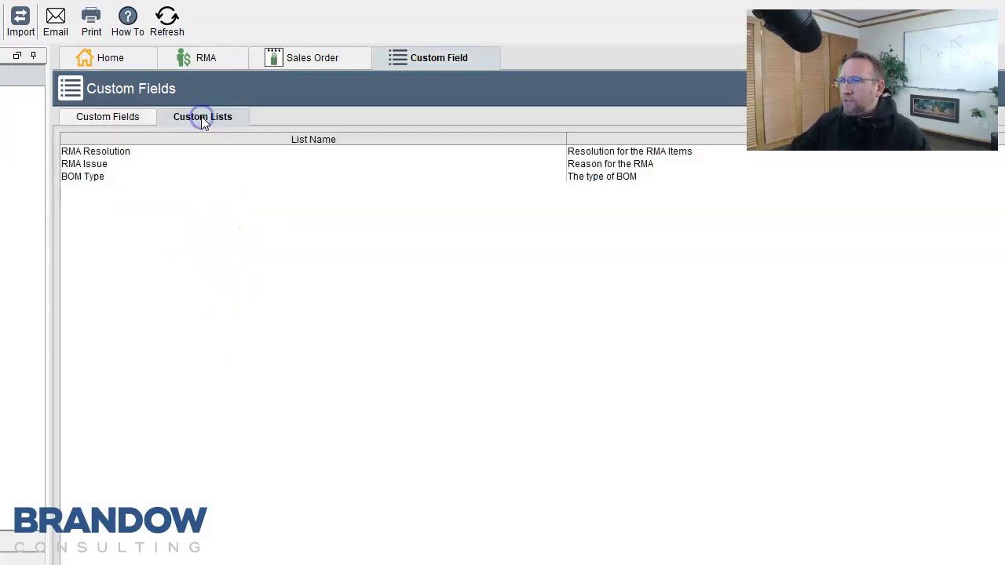
pyautogui.doubleClick(98, 168)
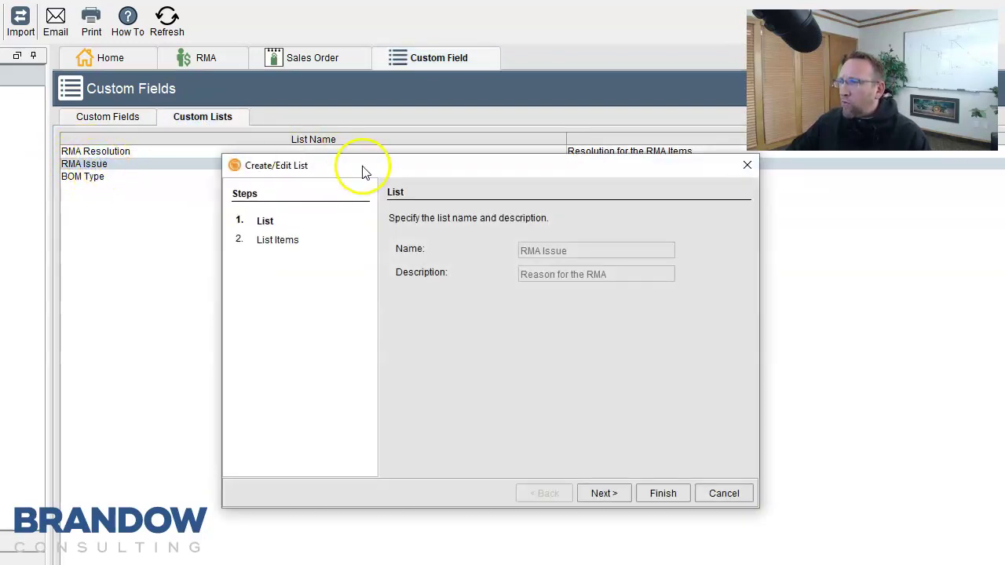
pyautogui.moveTo(361, 168); pyautogui.dragTo(275, 149)
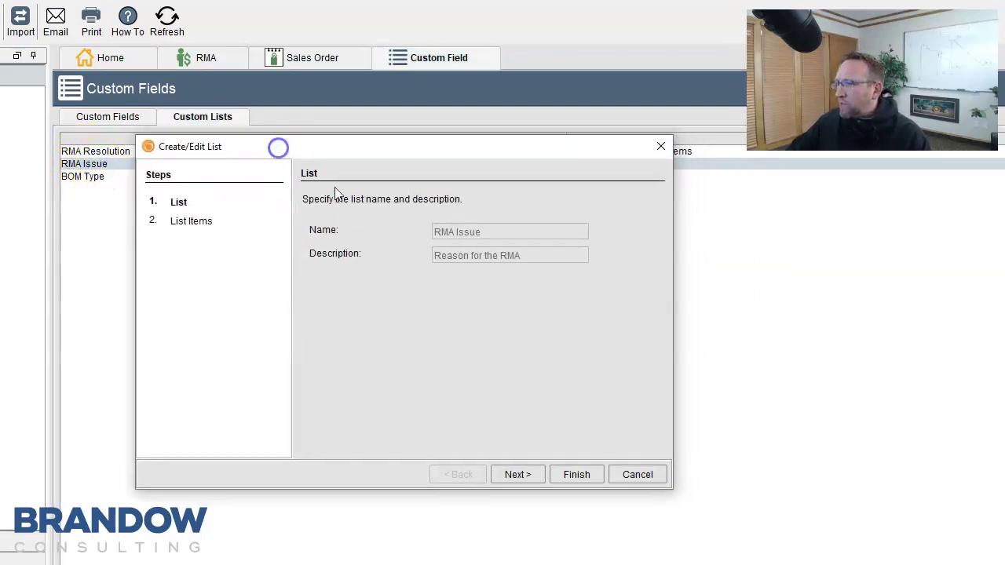
pyautogui.click(519, 475)
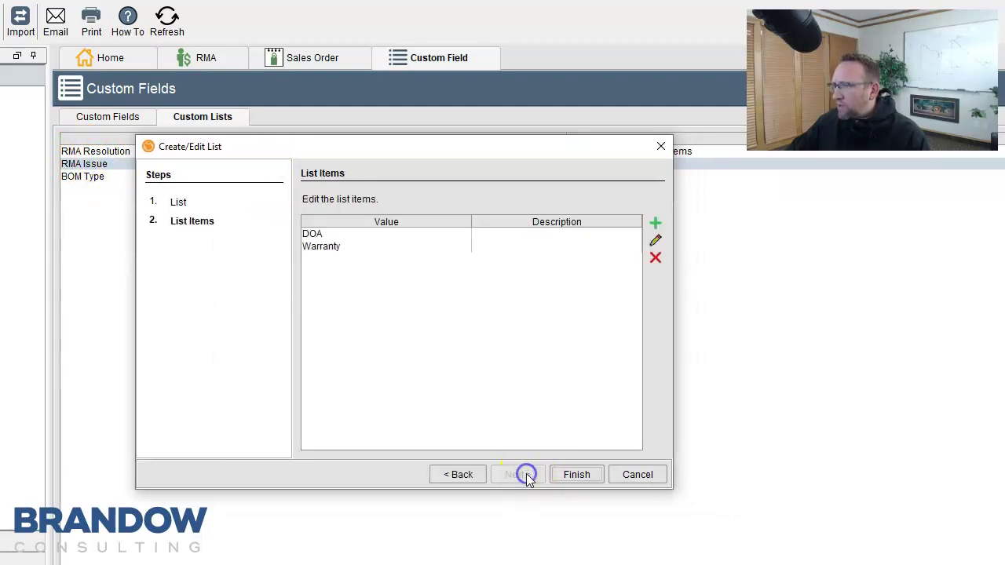
pyautogui.click(655, 223)
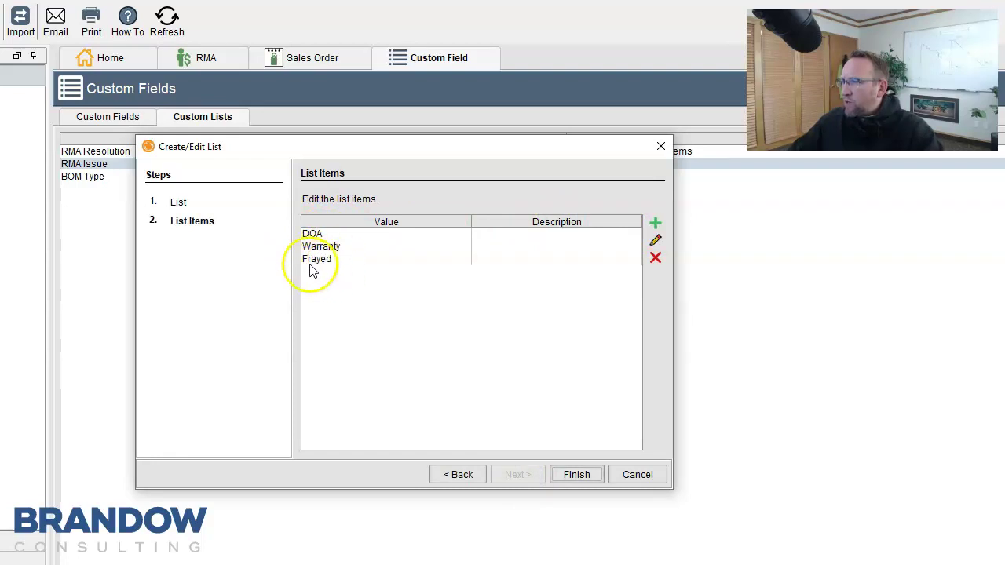
pyautogui.click(583, 479)
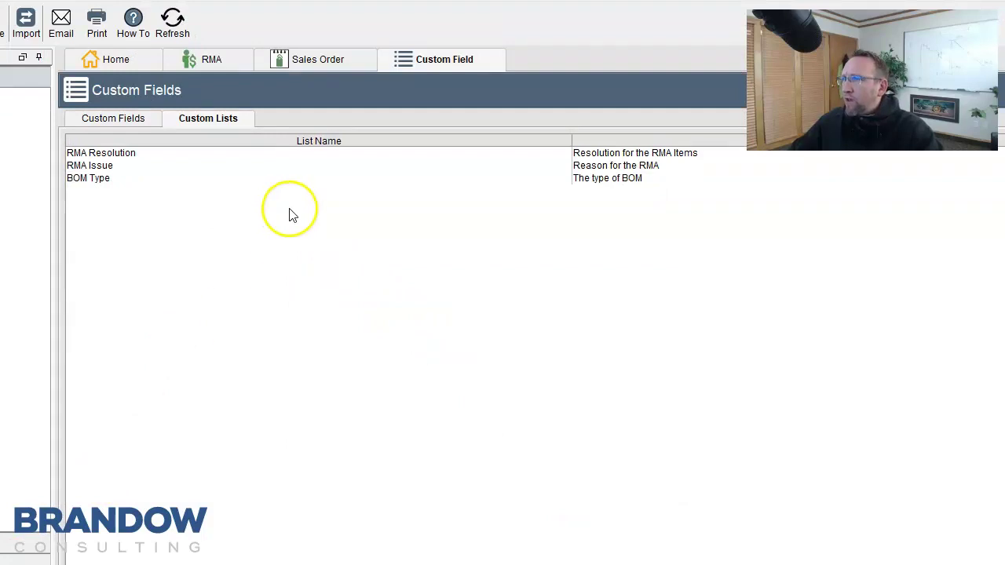
# Return to the RMA, check the issue choices for the ROPE replacement item and finish adding it
pyautogui.click(216, 66)
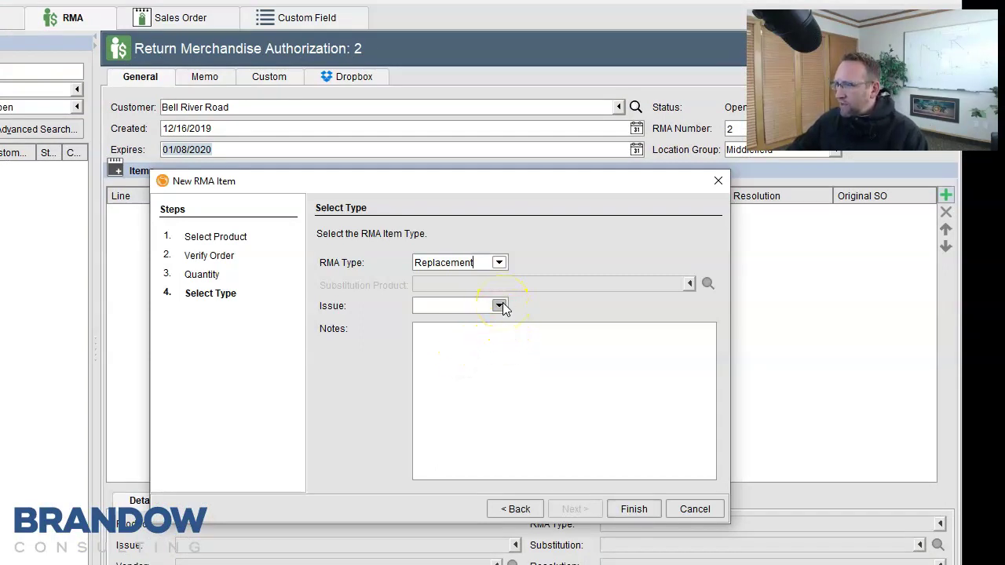
pyautogui.click(499, 305)
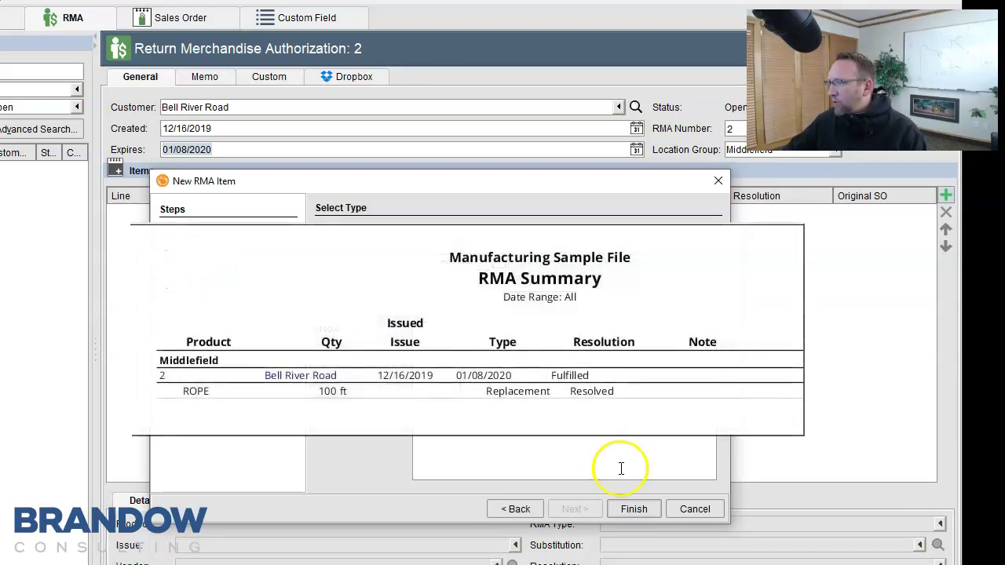
pyautogui.click(630, 510)
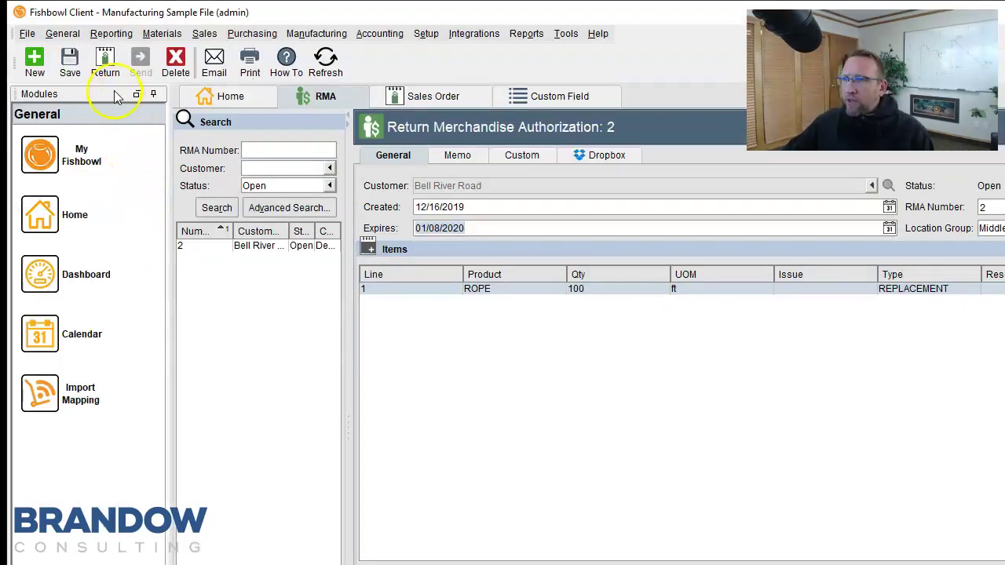
# Save the RMA and start a credit return sales order that includes the ROPE item
pyautogui.click(63, 69)
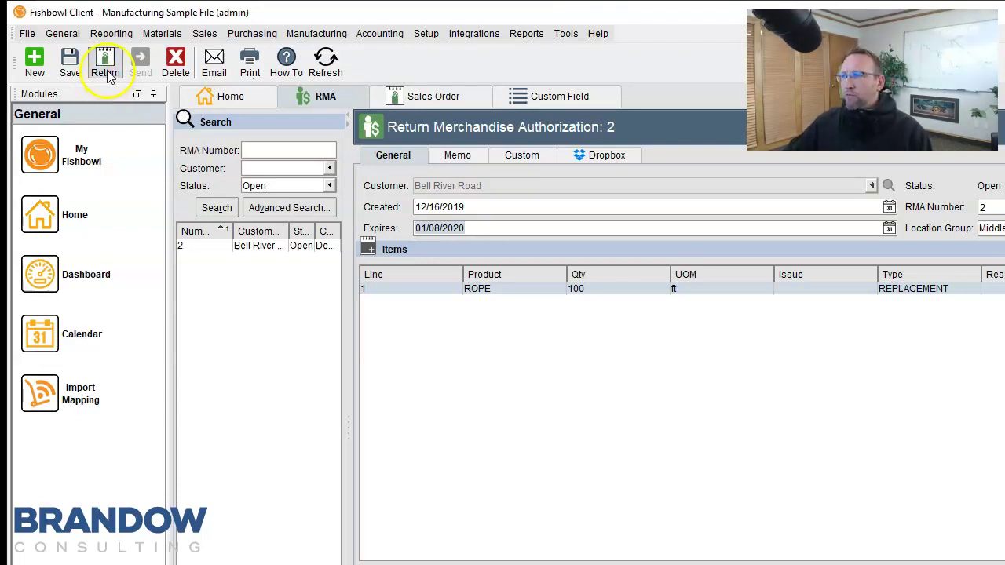
pyautogui.click(105, 69)
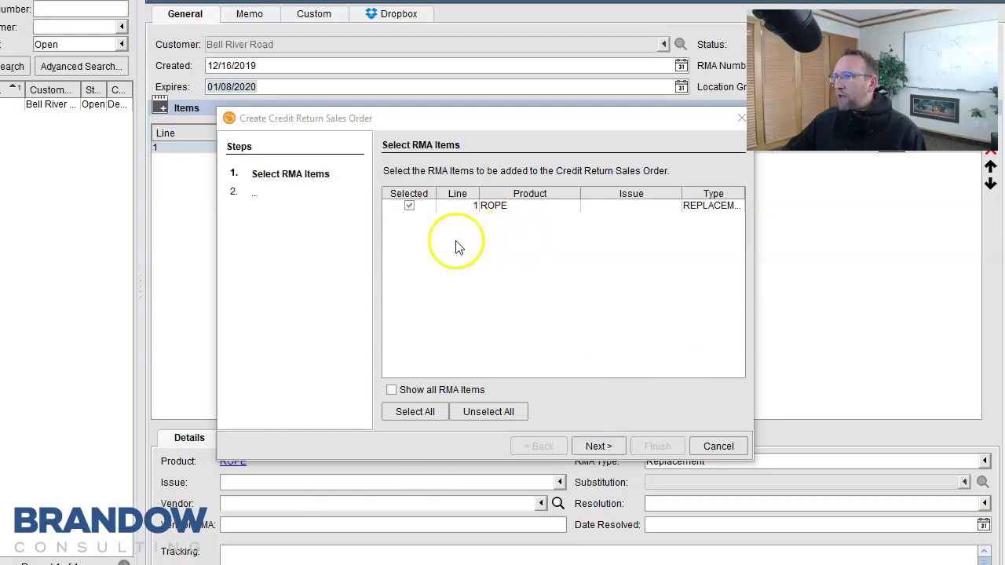
pyautogui.click(598, 447)
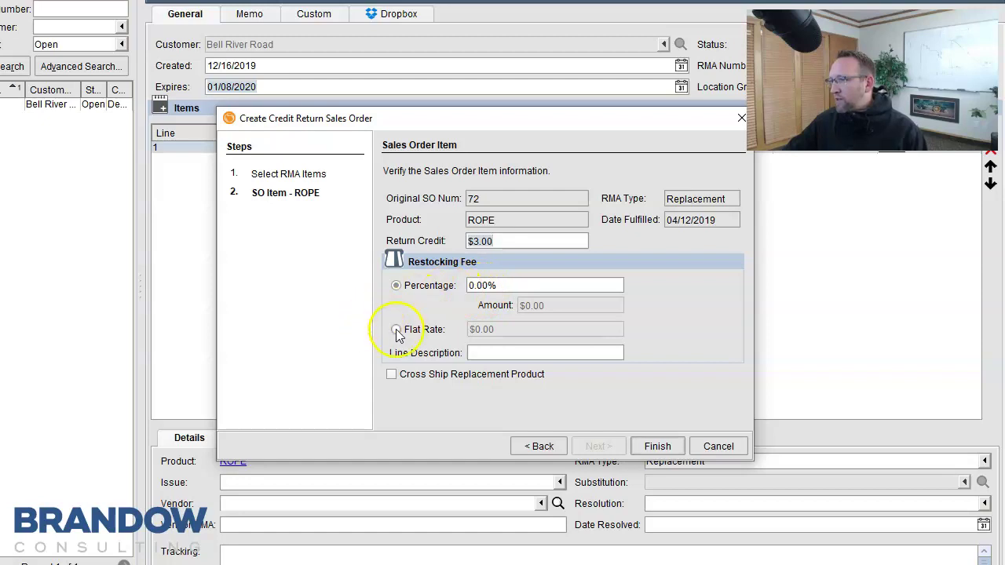
# Set a 100% restocking fee described as Restocking Fee, enable Cross Ship Replacement Product and finish the credit return sales order
pyautogui.click(547, 283)
pyautogui.write('100')
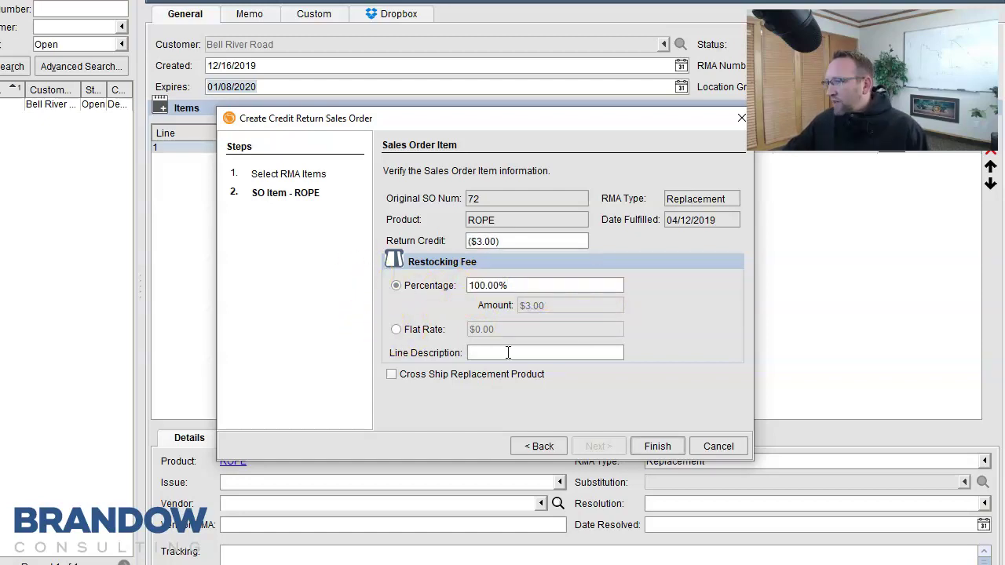
pyautogui.write('Restocking Fee')
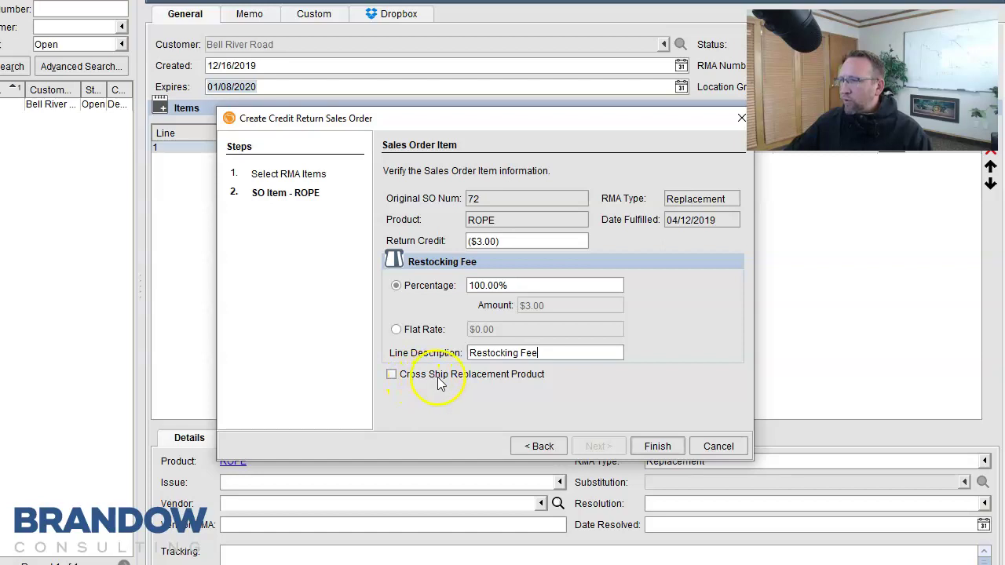
pyautogui.click(392, 377)
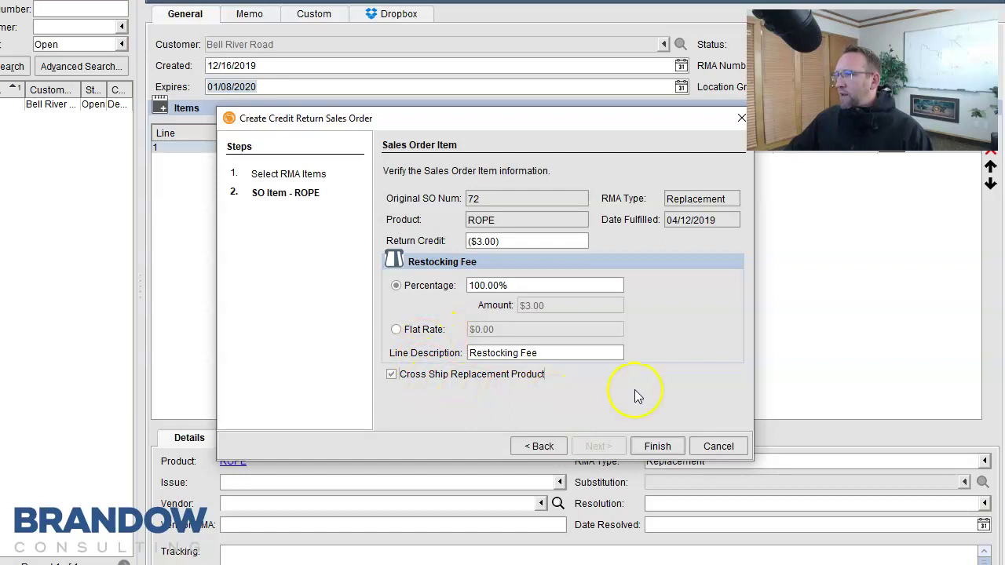
pyautogui.click(391, 375)
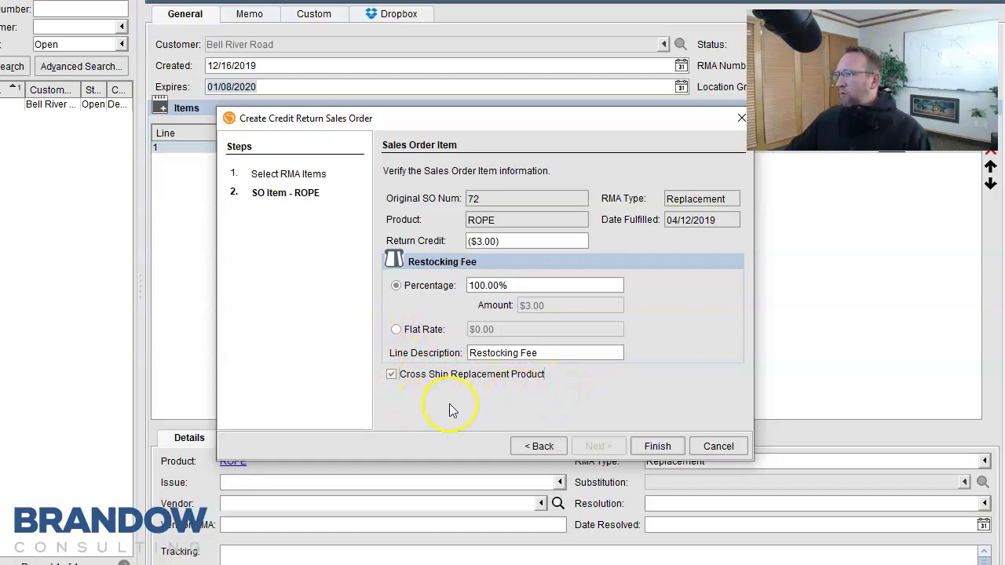
pyautogui.click(655, 444)
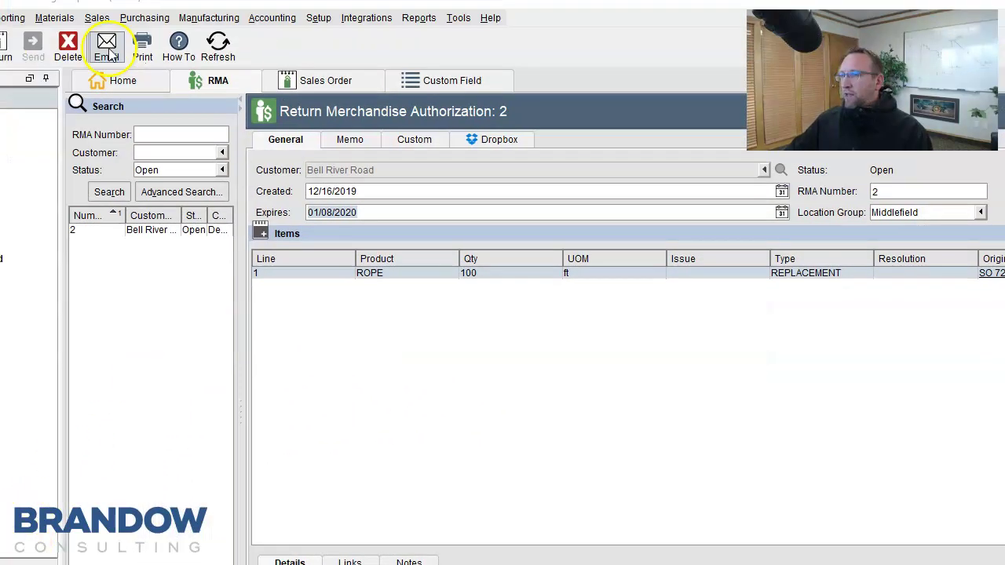
# Check the RMA email draft with its RMA Report.pdf attachment, and review the order statuses linked to the ROPE item
pyautogui.click(107, 48)
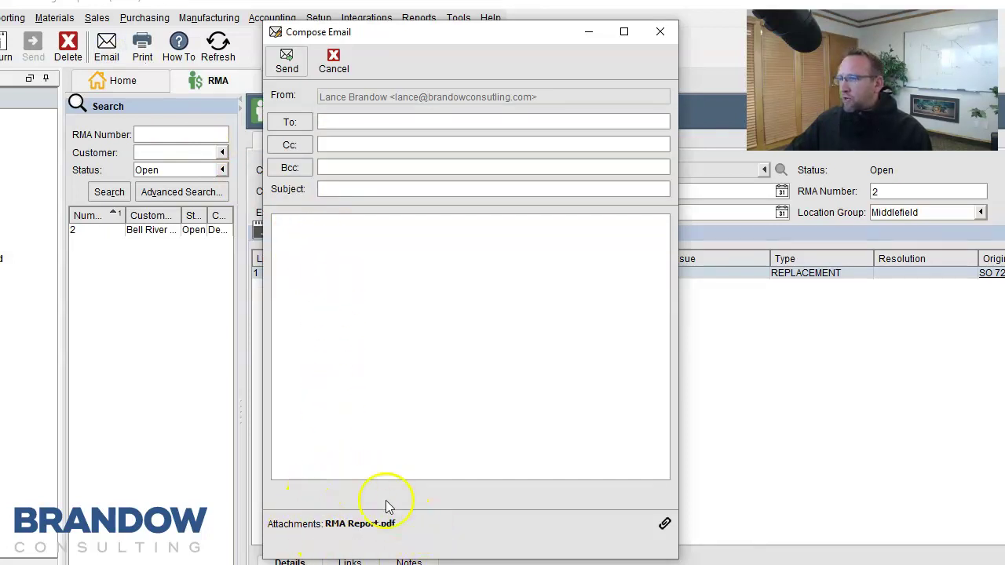
pyautogui.doubleClick(320, 522)
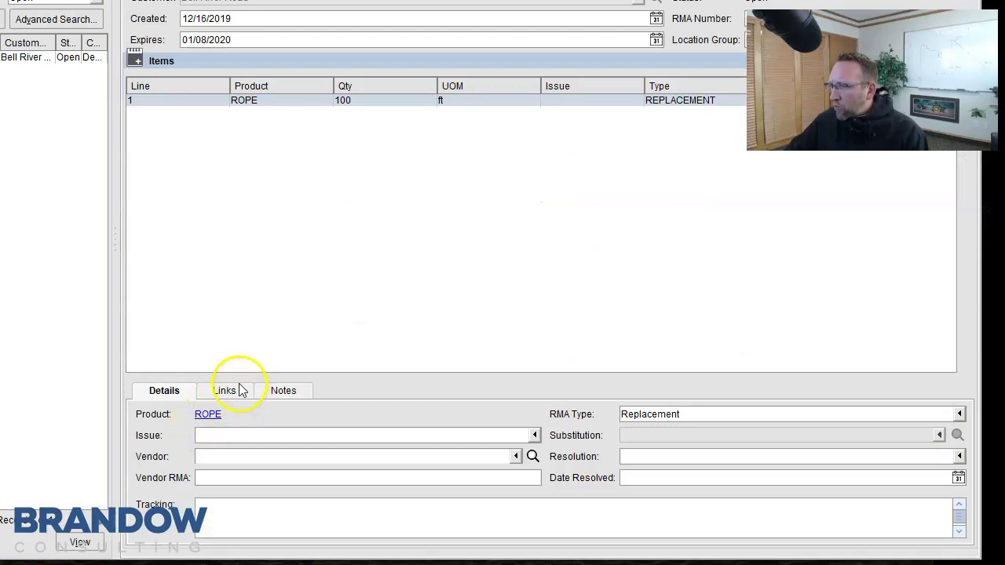
pyautogui.click(225, 393)
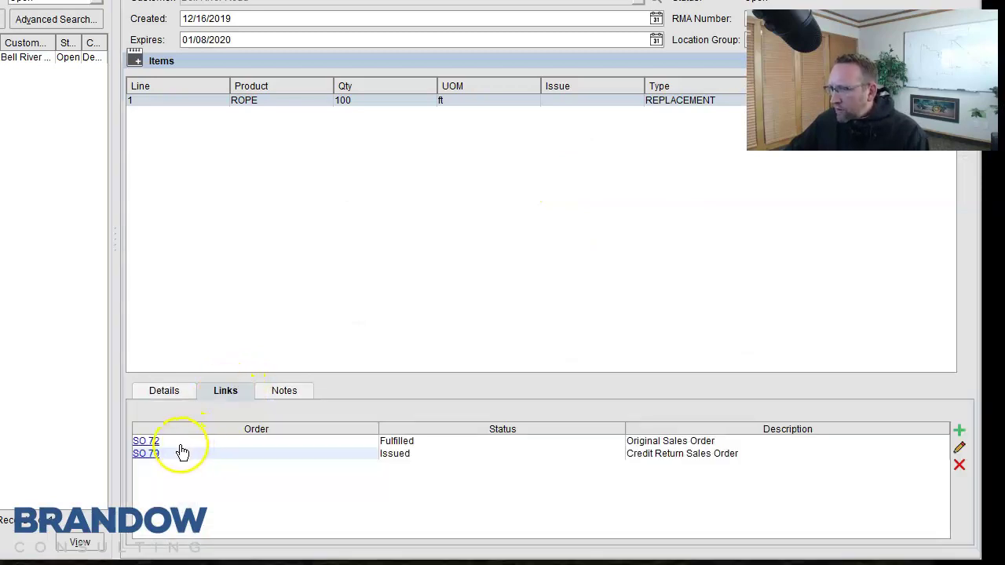
pyautogui.click(415, 441)
pyautogui.click(418, 455)
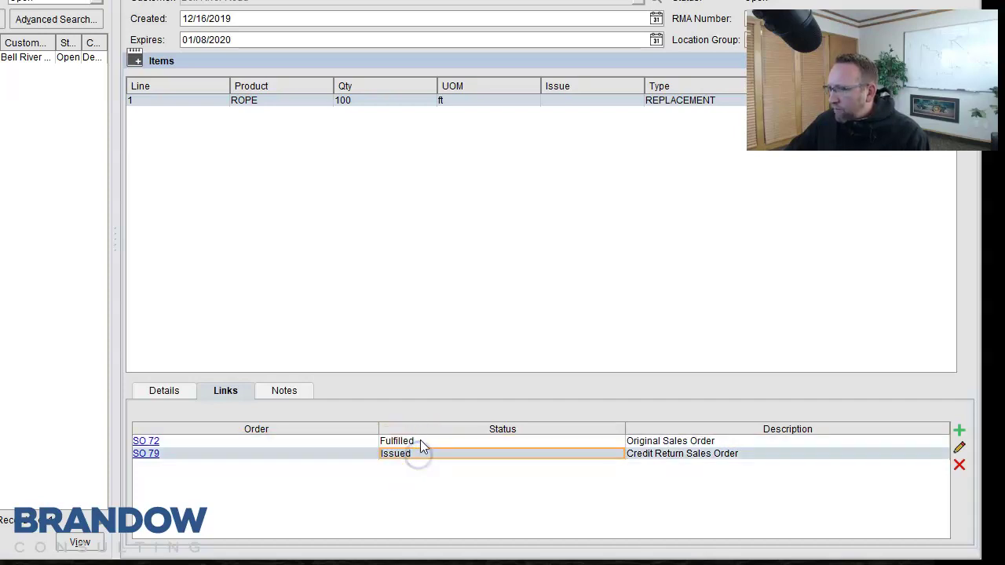
pyautogui.click(420, 440)
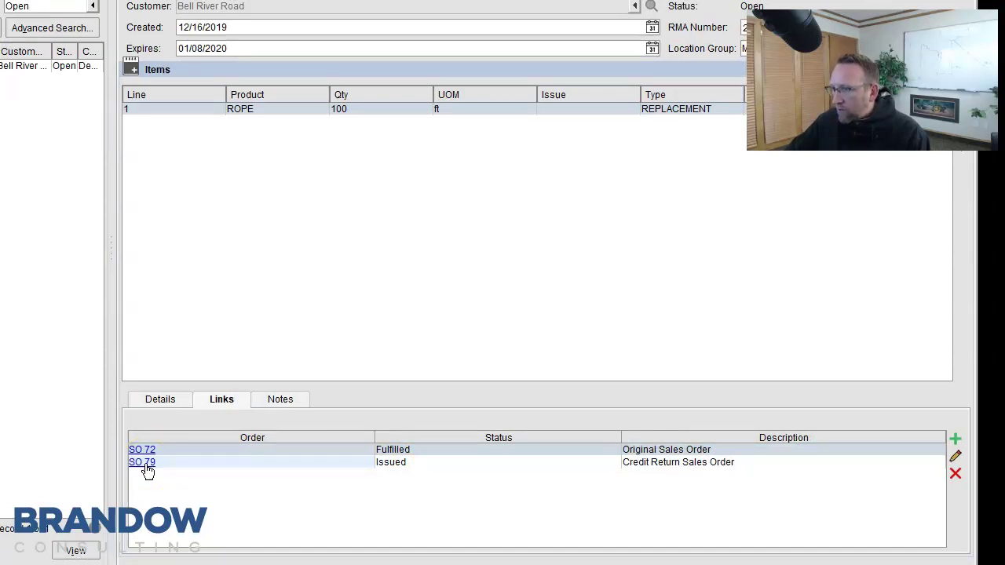
# Open the linked credit return sales order, examine its line prices, totals and types, and open its pick
pyautogui.click(145, 463)
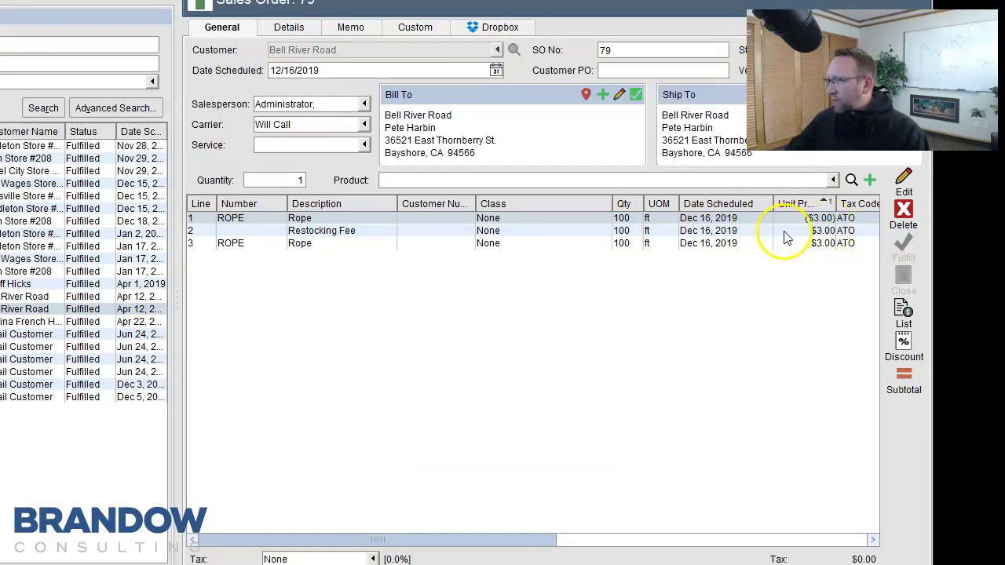
pyautogui.click(682, 245)
pyautogui.click(737, 218)
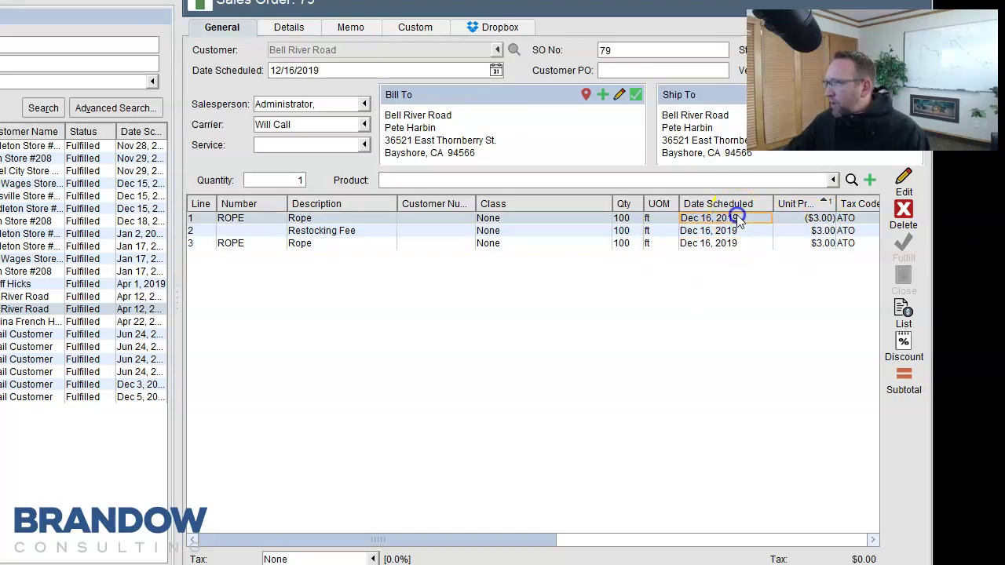
pyautogui.click(777, 223)
pyautogui.hscroll(5, 661, 212)
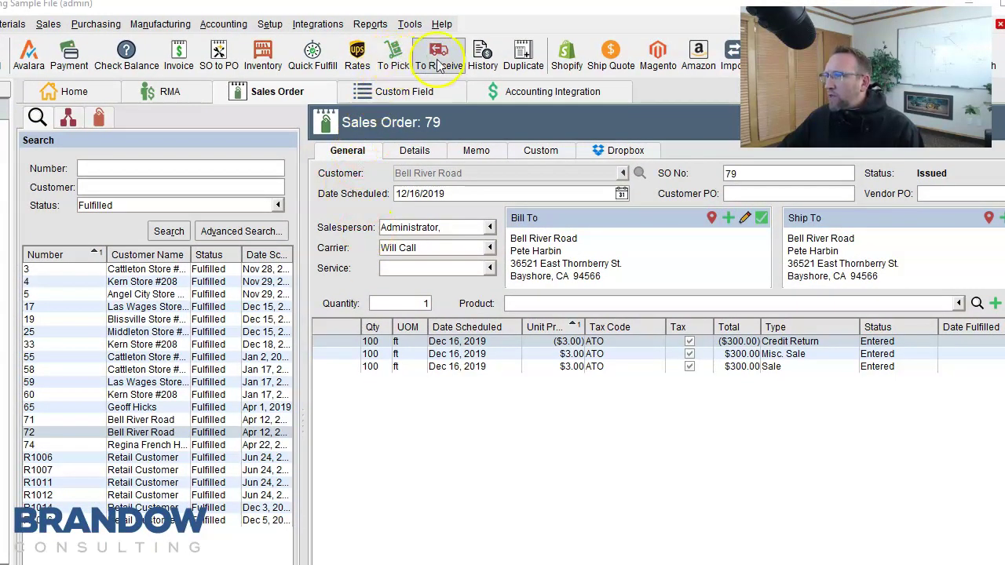
pyautogui.click(393, 54)
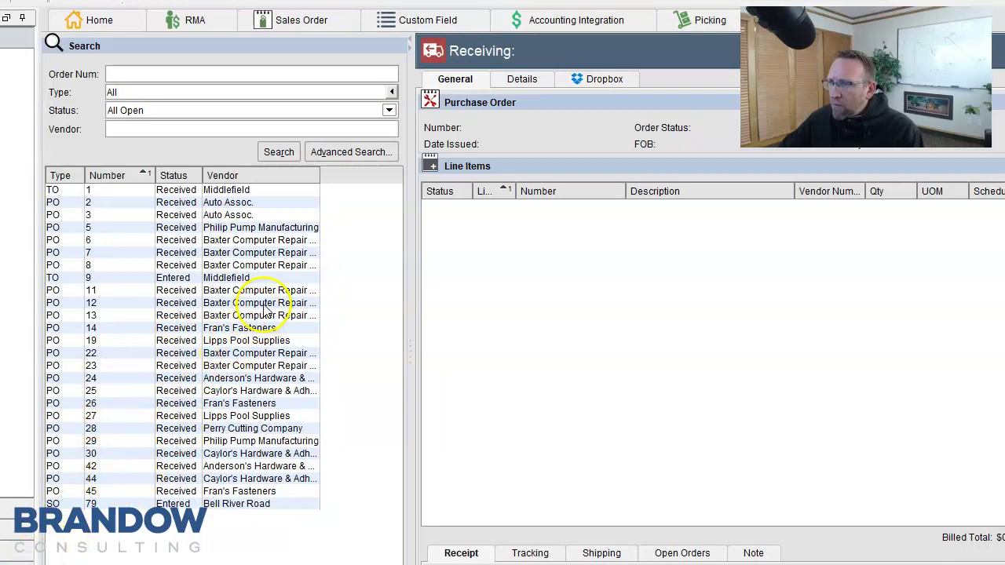
# Search Receiving by the RMA number, open the matching sales order receipt and select its ROPE line
pyautogui.click(339, 153)
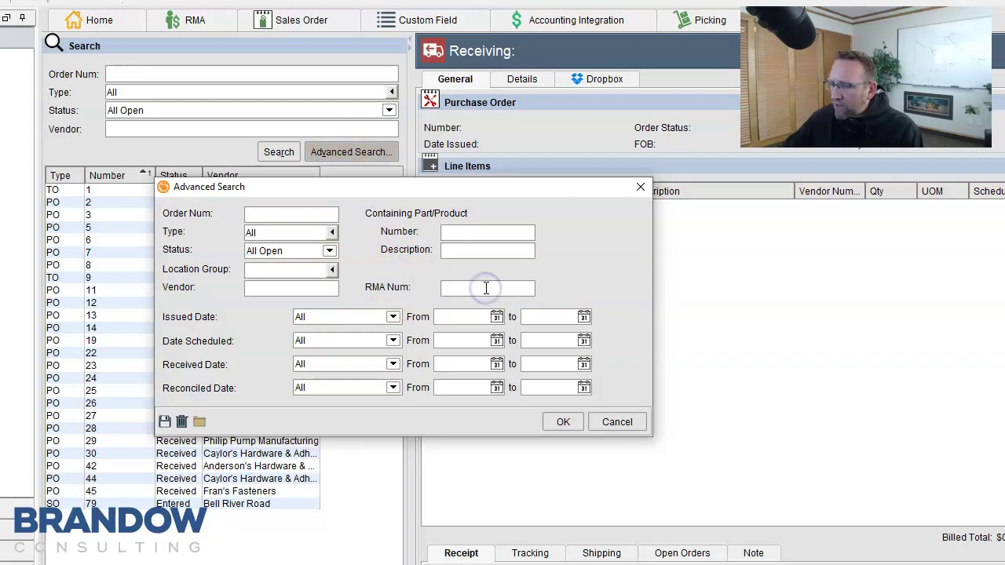
pyautogui.click(563, 421)
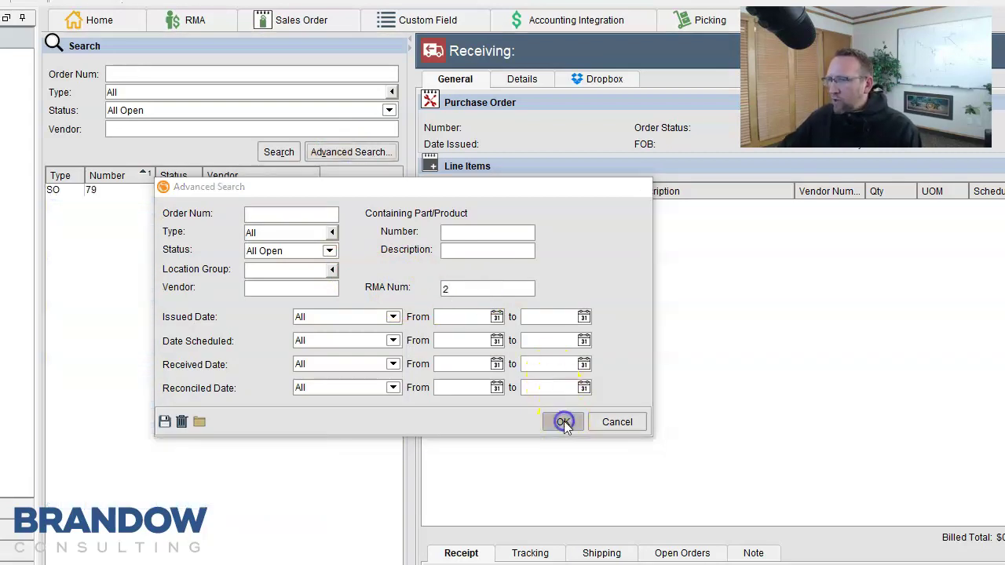
pyautogui.click(102, 191)
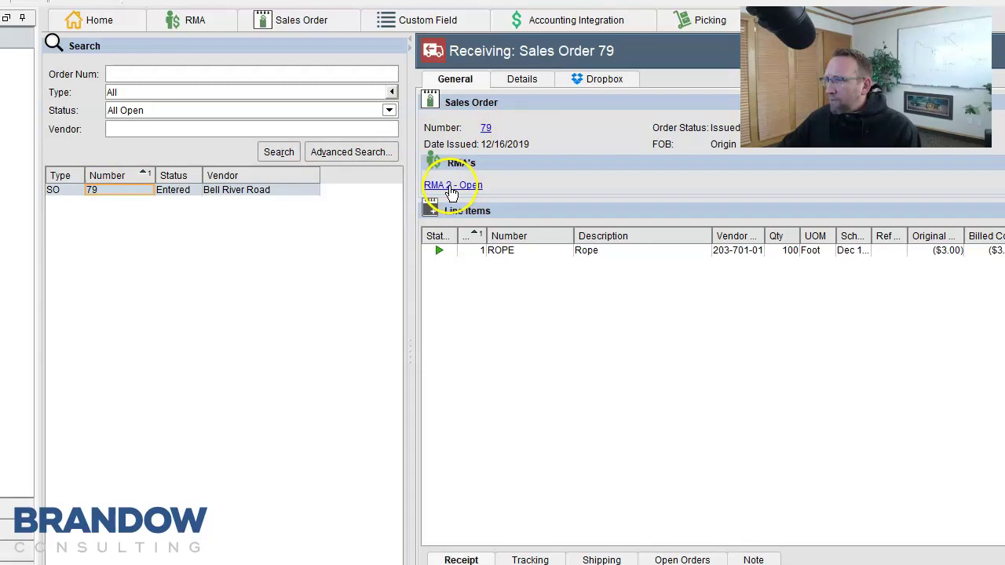
pyautogui.click(628, 250)
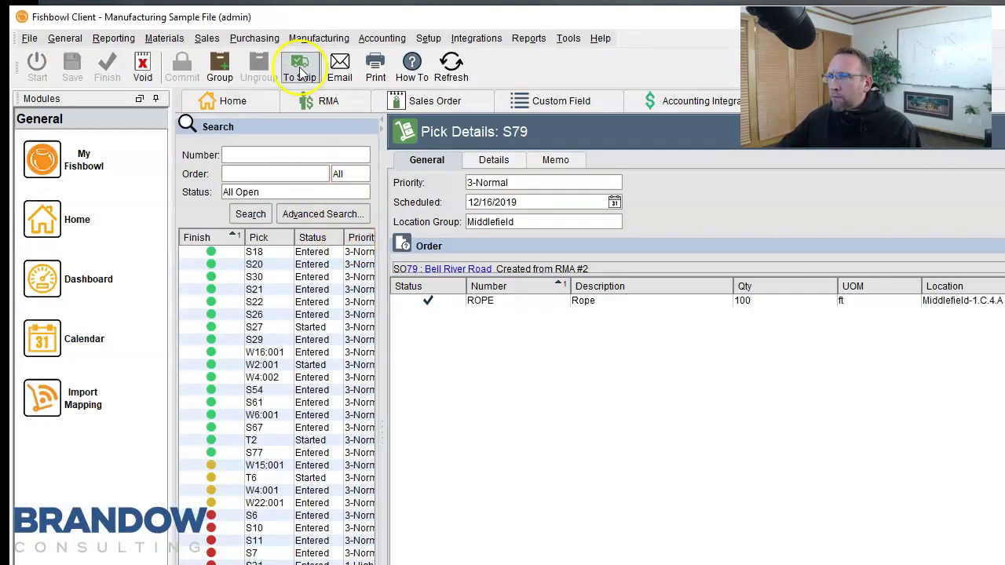
# Go from the replacement ROPE pick to its shipment
pyautogui.click(299, 71)
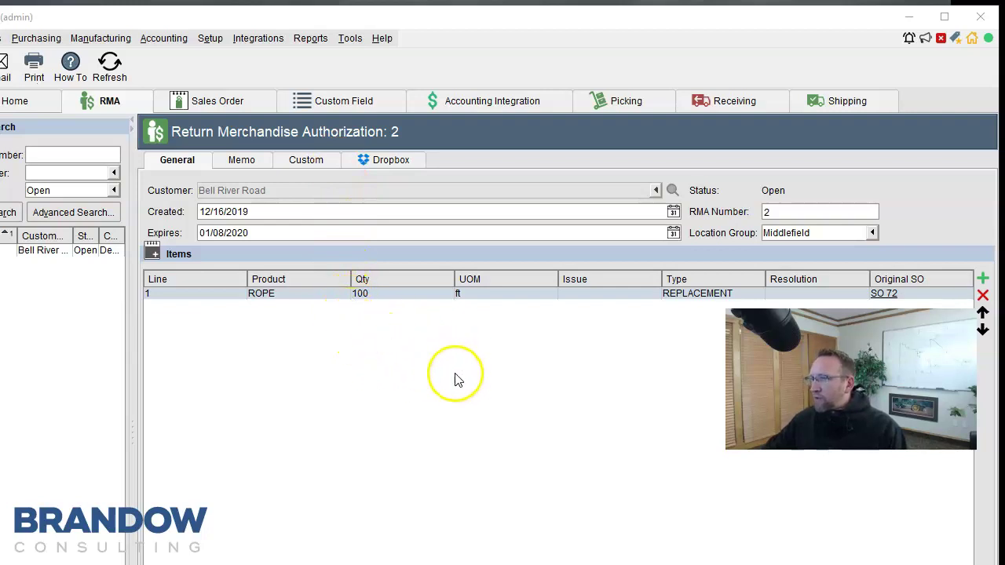
# Configure the RMA module options to resolve credit items on receive with the resolution Resolved
pyautogui.click(350, 39)
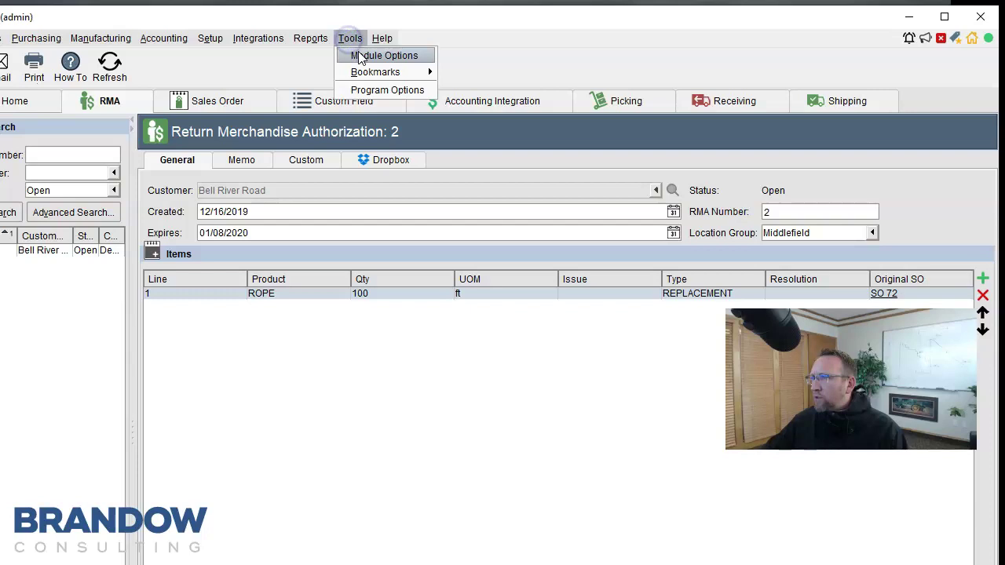
pyautogui.click(352, 55)
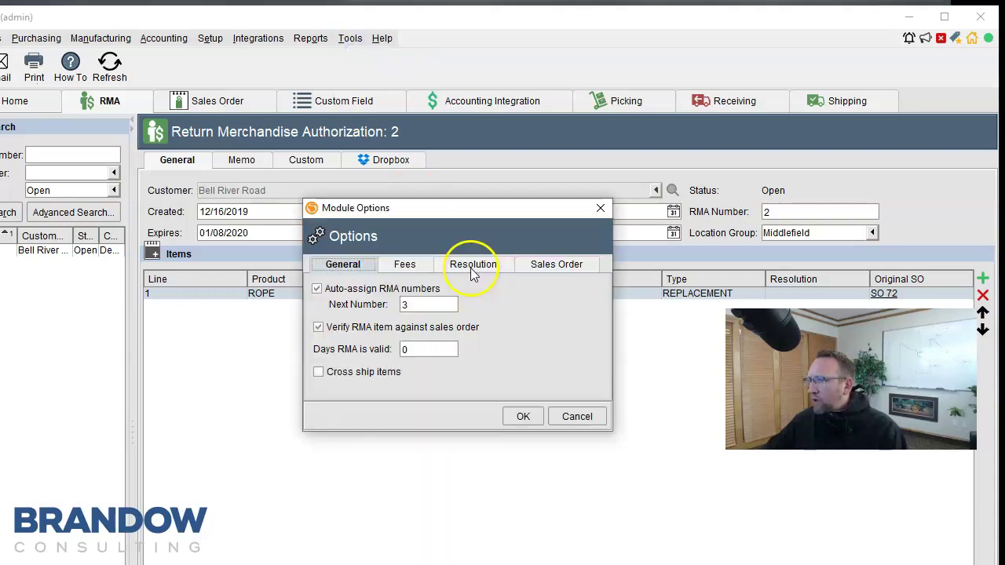
pyautogui.click(481, 267)
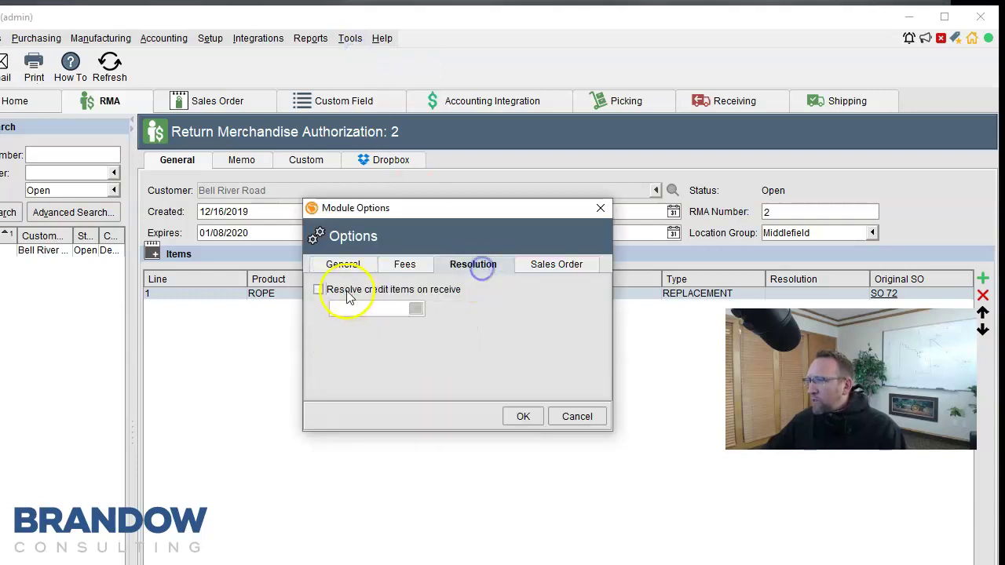
pyautogui.click(318, 291)
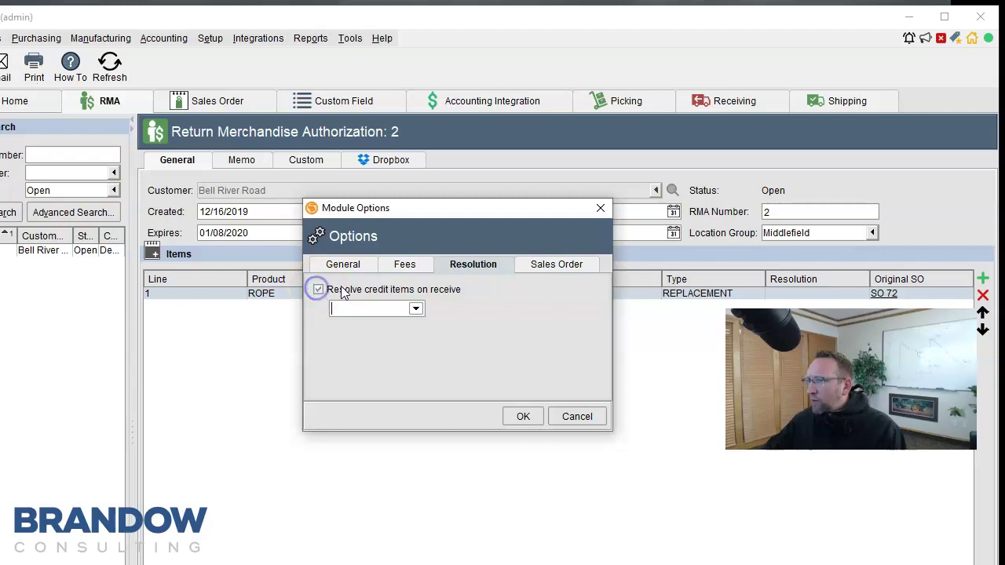
pyautogui.click(416, 310)
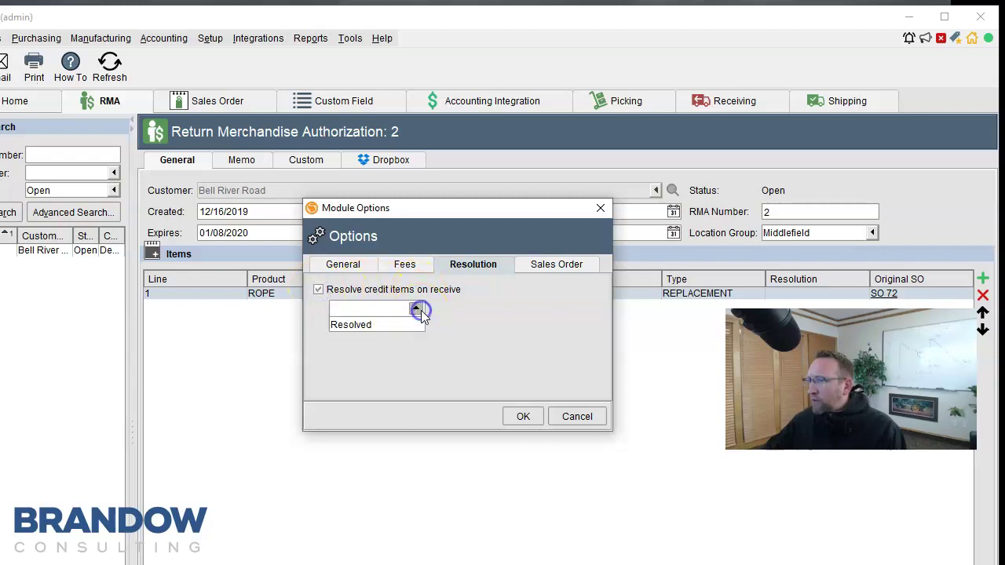
pyautogui.click(383, 324)
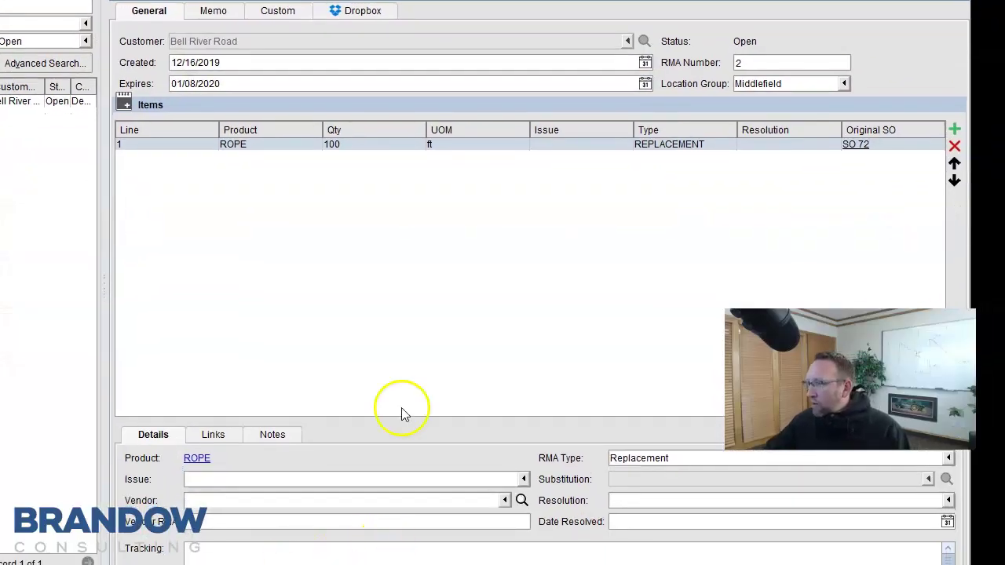
# Set the ROPE item's resolution to Resolved and save the RMA
pyautogui.click(657, 500)
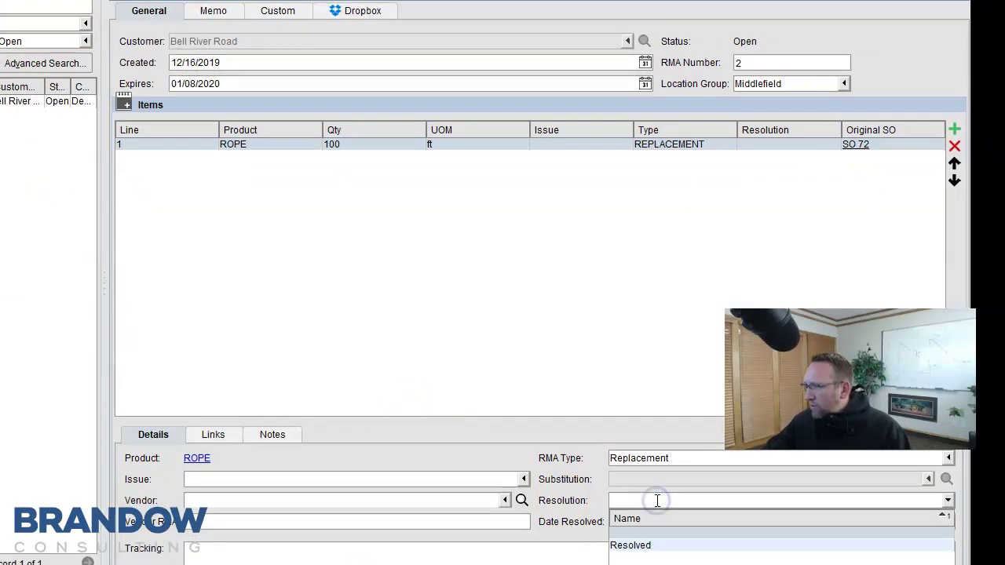
pyautogui.click(631, 545)
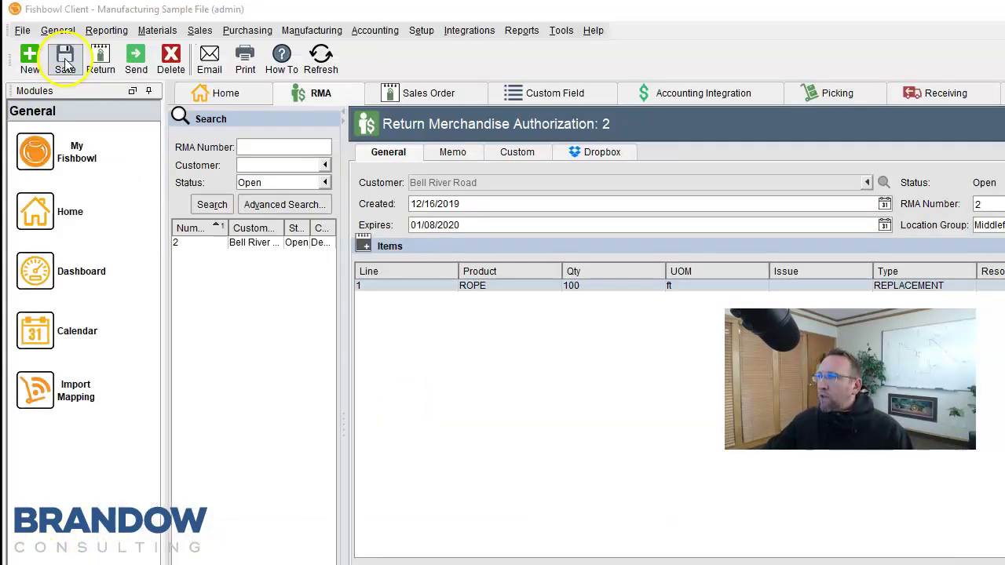
pyautogui.click(66, 63)
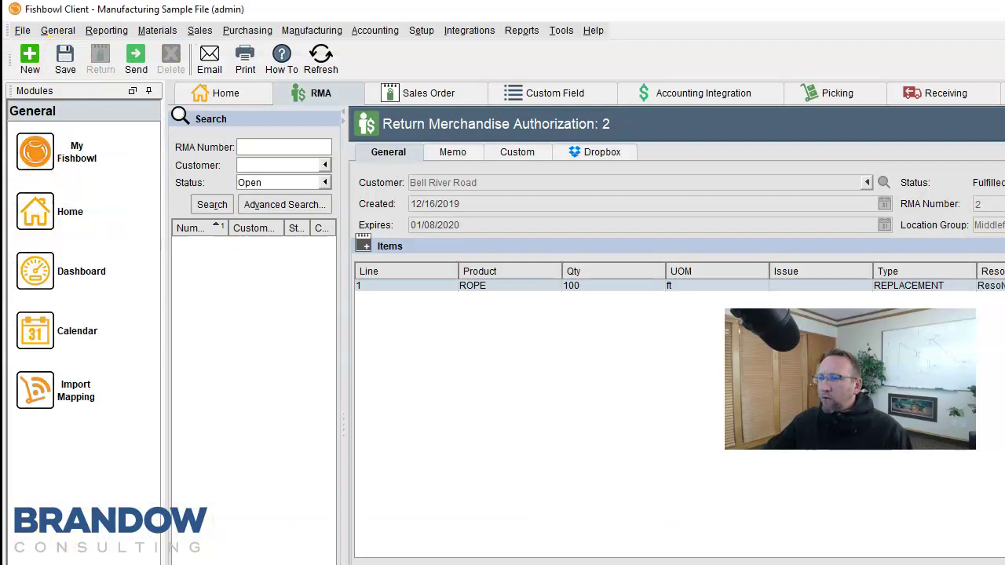